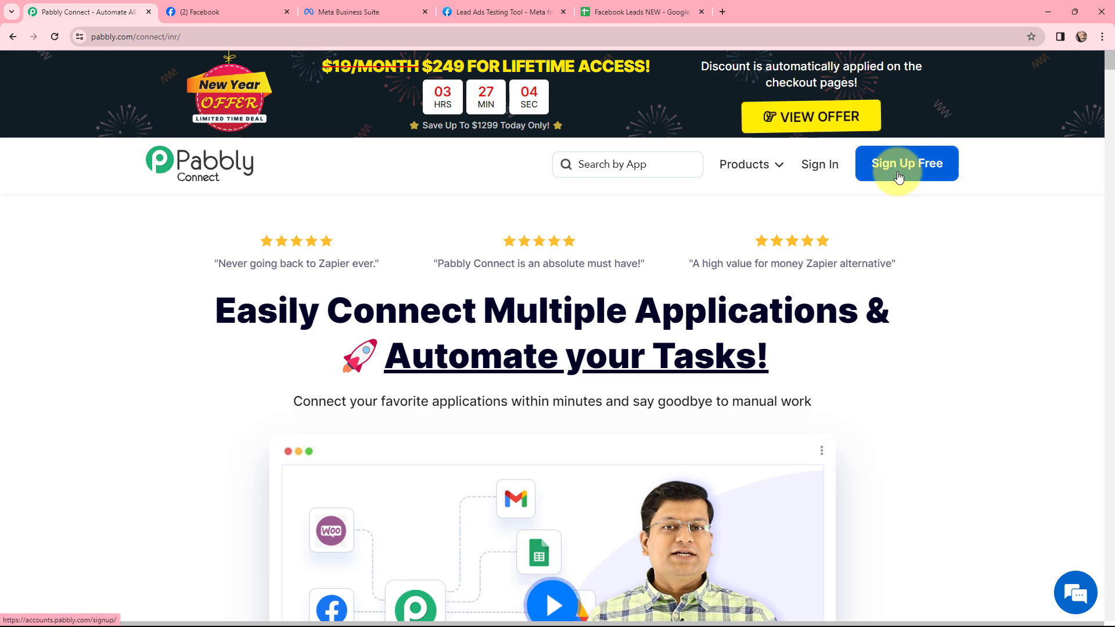
# Sign in to Pabbly Connect and create a workflow named "Add Facebook Leads to Google Sheets" in the Facebook Lead Ads folder.
pyautogui.click(818, 168)
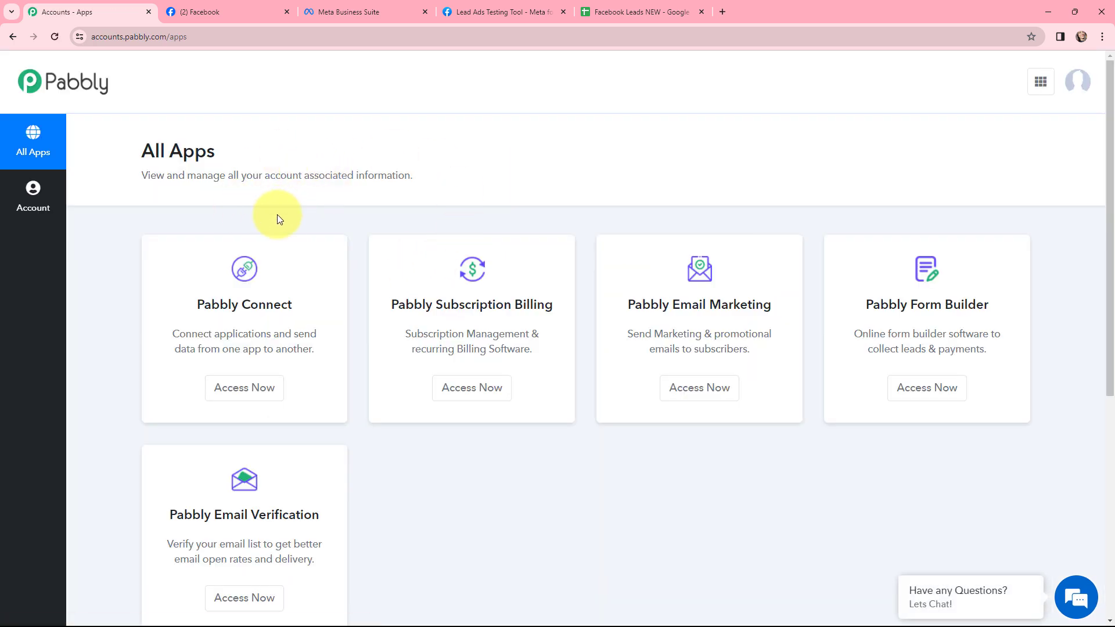
pyautogui.click(245, 388)
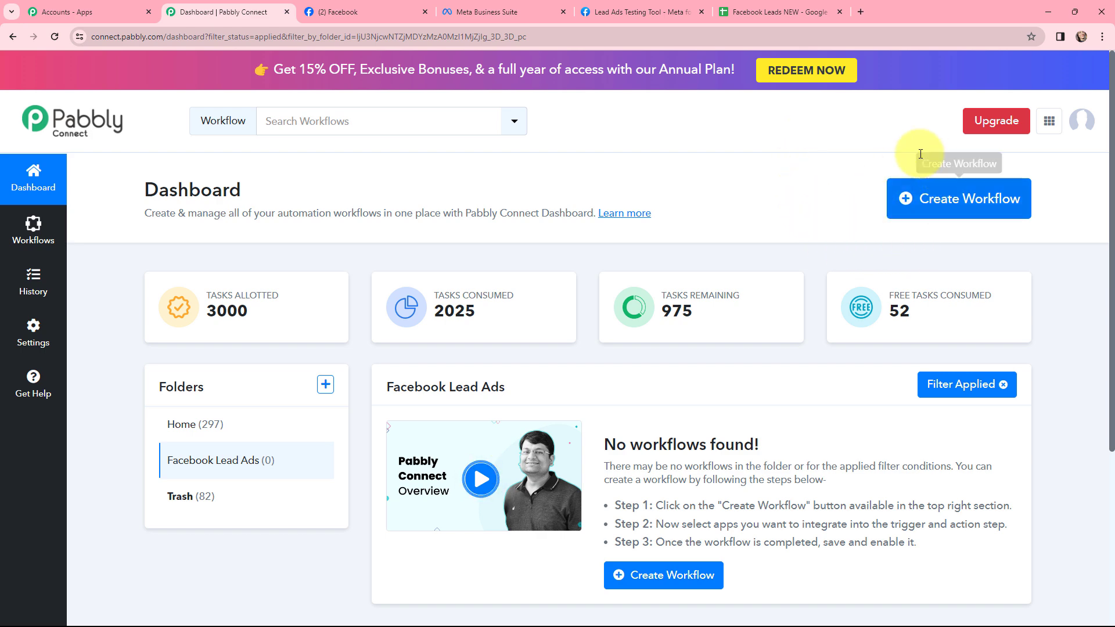
pyautogui.click(921, 210)
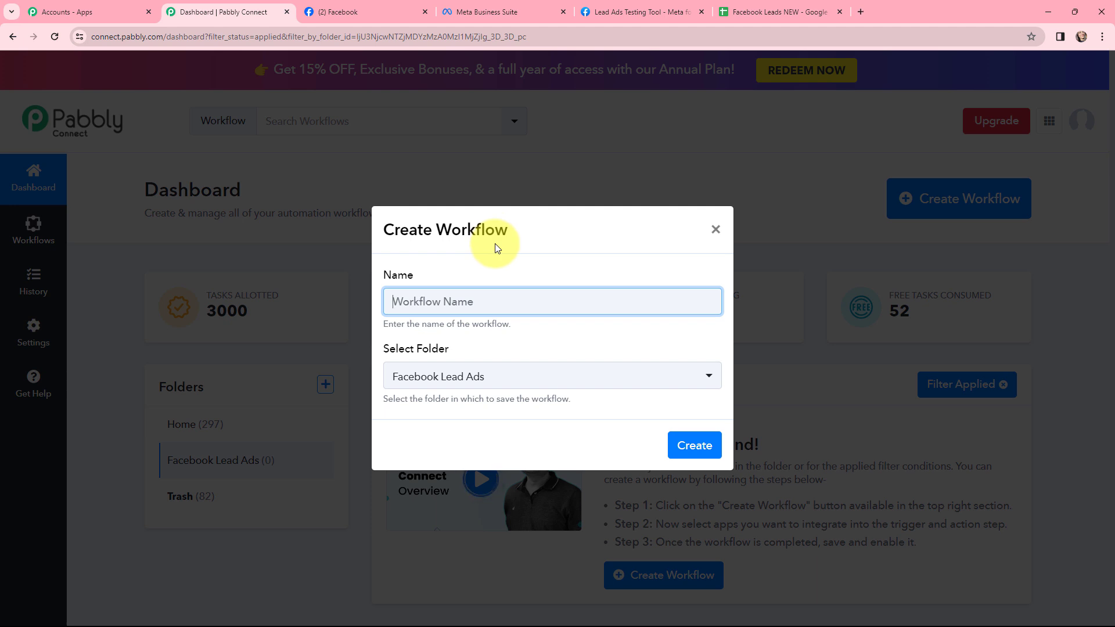
pyautogui.write('Add Facebook Leads to Google Sheets')
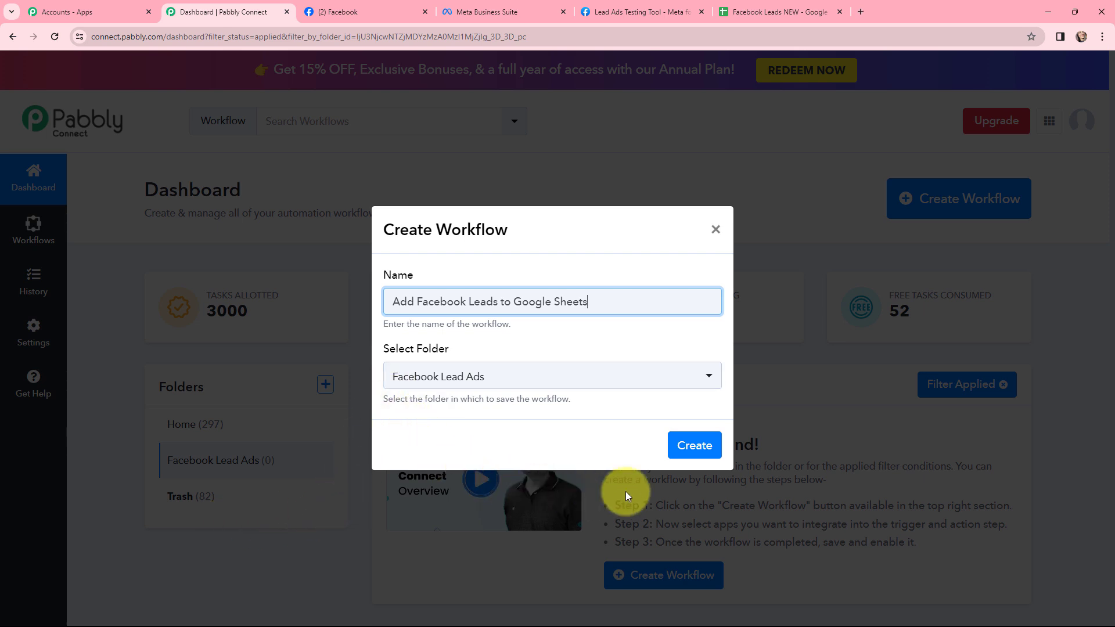
pyautogui.click(693, 446)
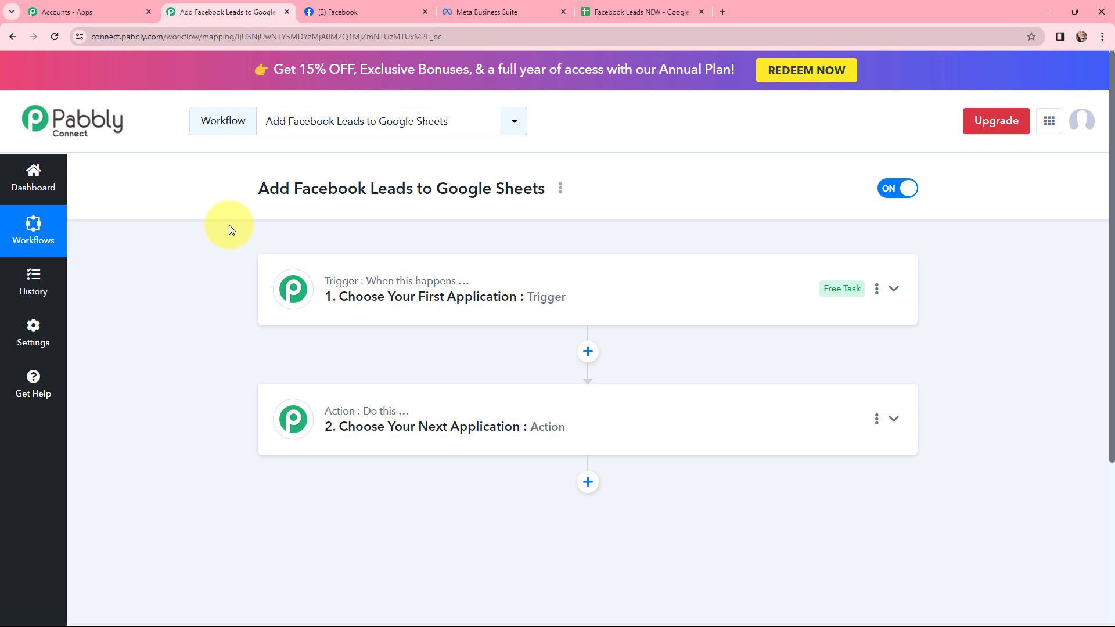
# Set the workflow's trigger to Facebook Lead Ads with the New Lead (Instant) event.
pyautogui.click(281, 269)
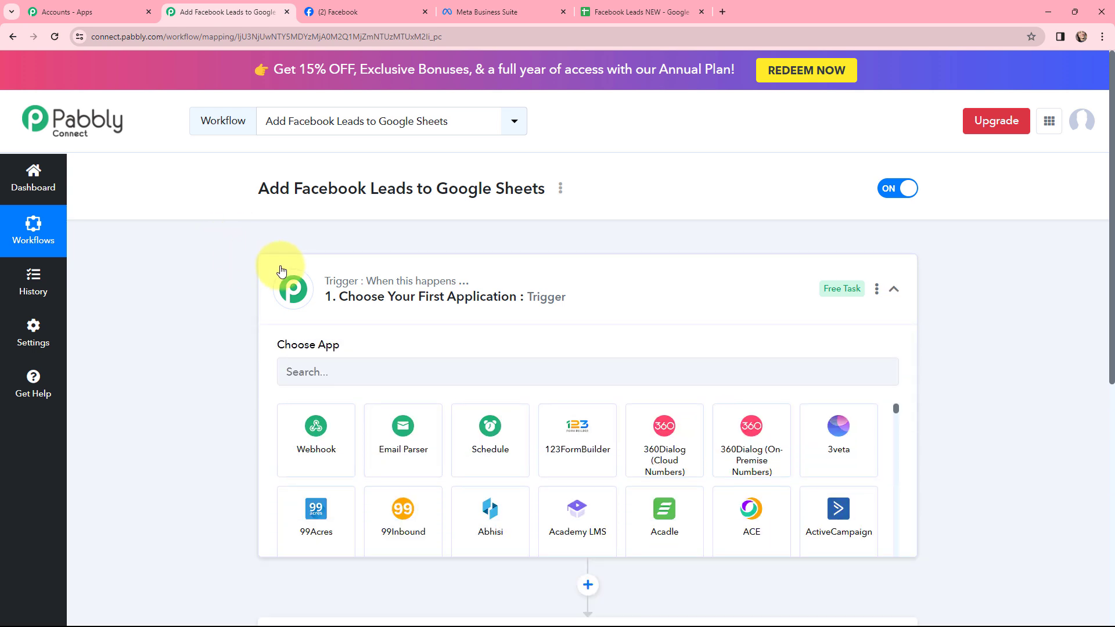
pyautogui.click(325, 374)
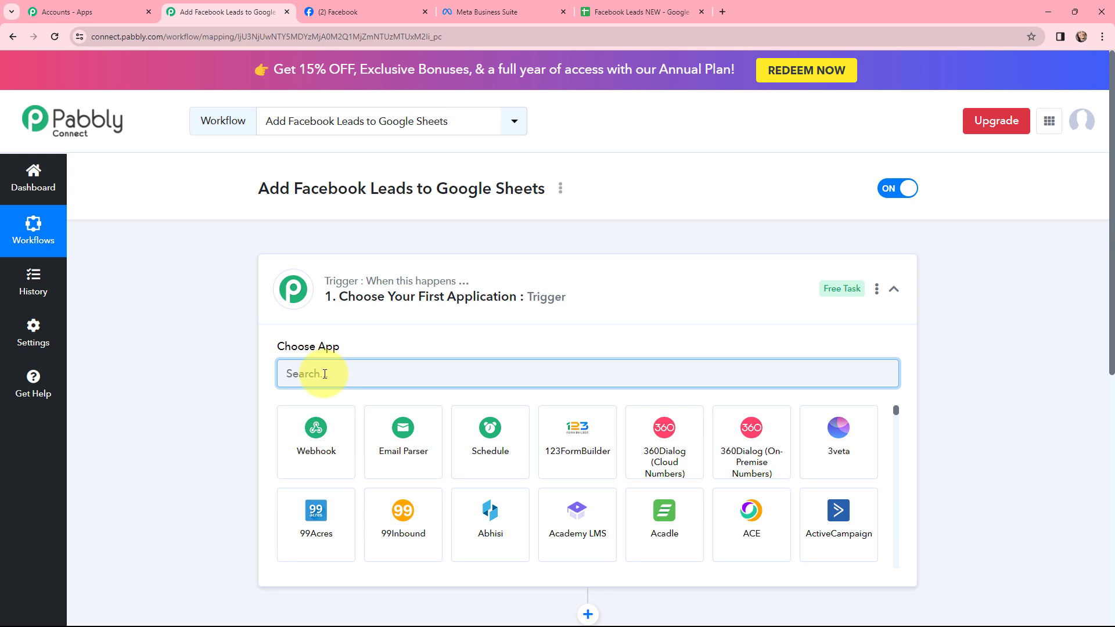
pyautogui.write('face')
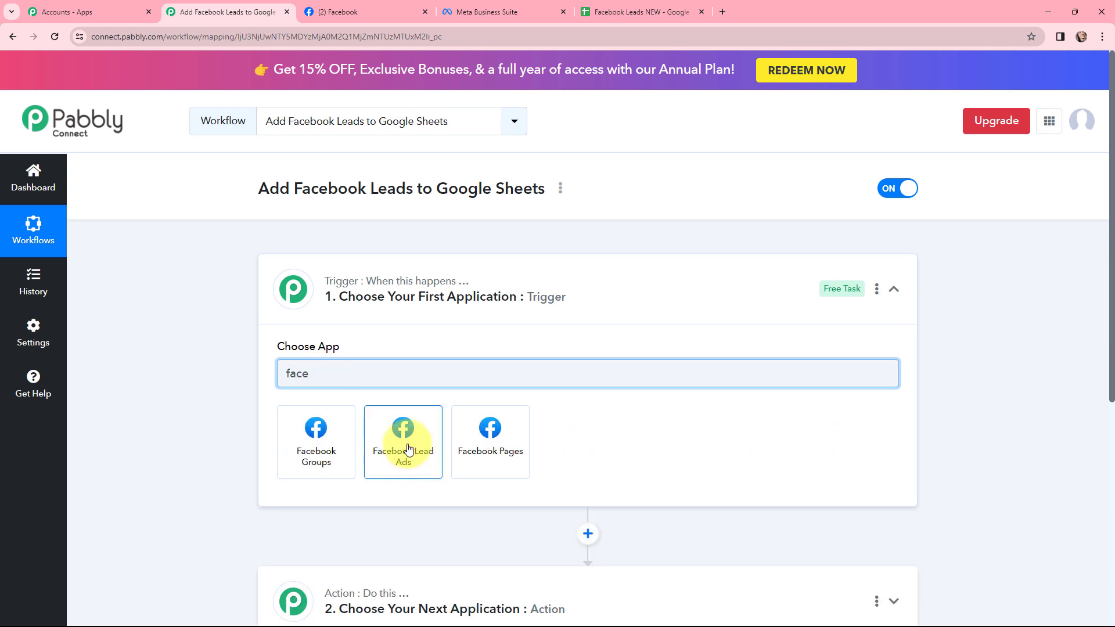
pyautogui.click(409, 449)
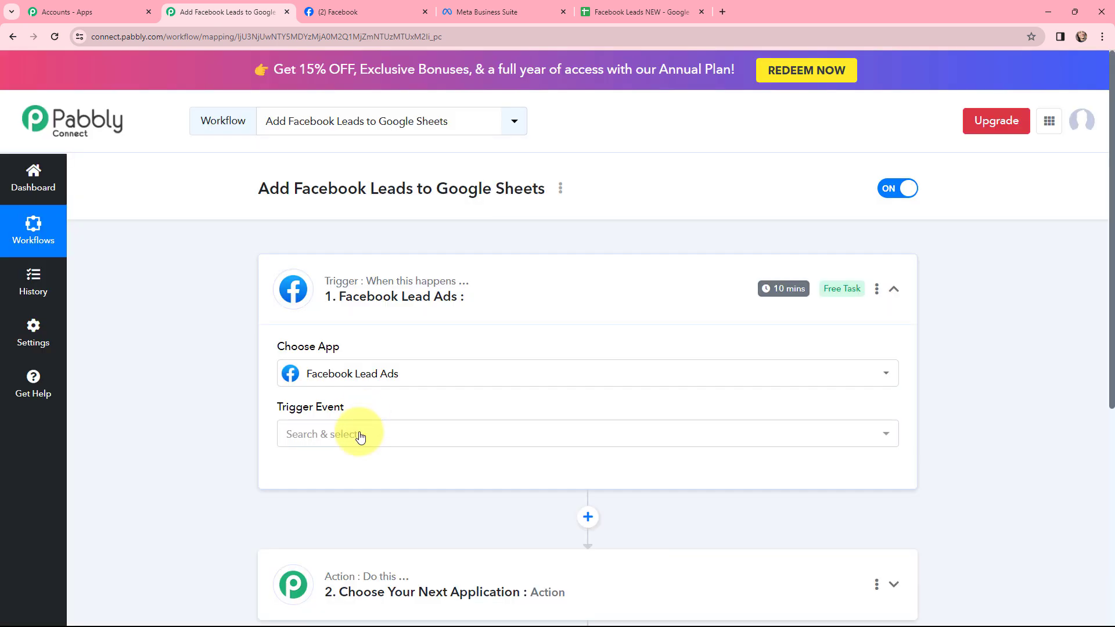
pyautogui.click(360, 436)
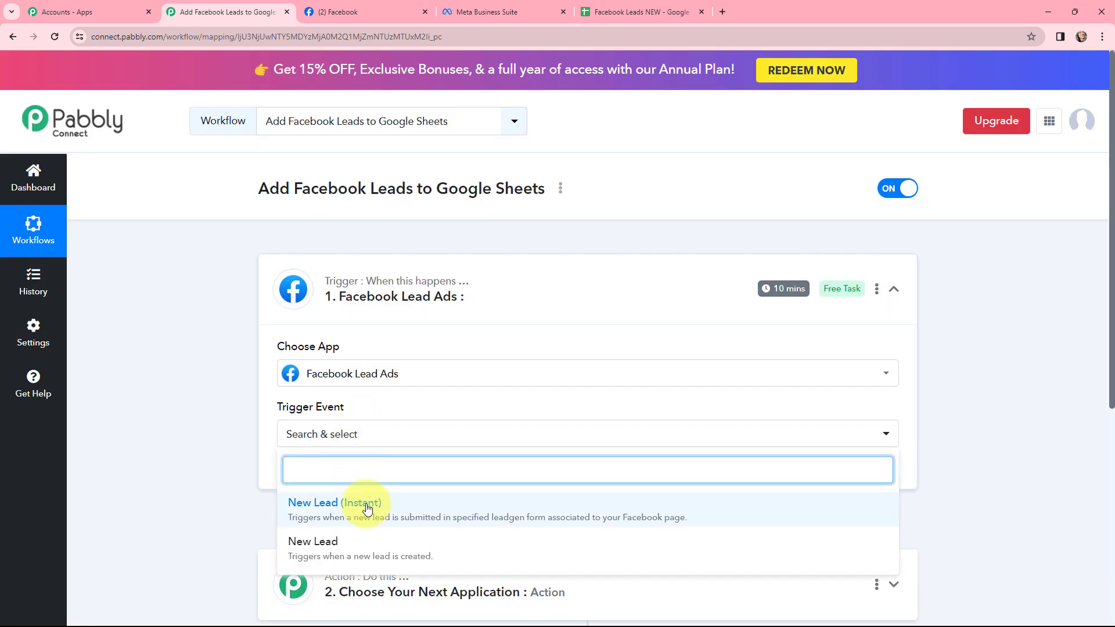
pyautogui.click(399, 506)
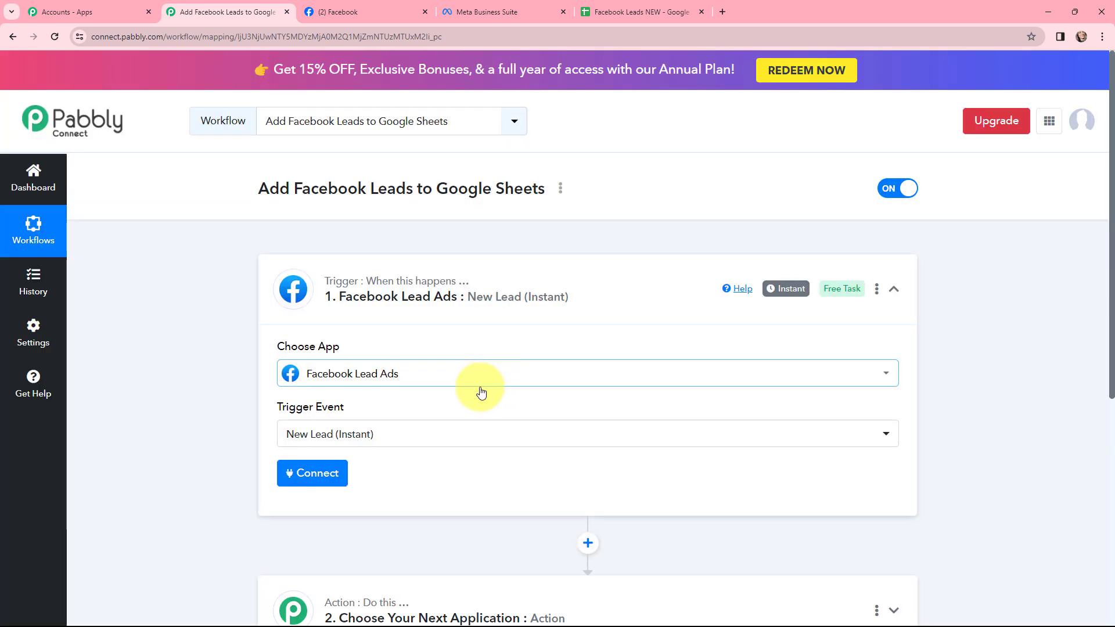
pyautogui.click(290, 300)
# Set the workflow's action to Google Sheets with the Add New Row event.
pyautogui.click(294, 418)
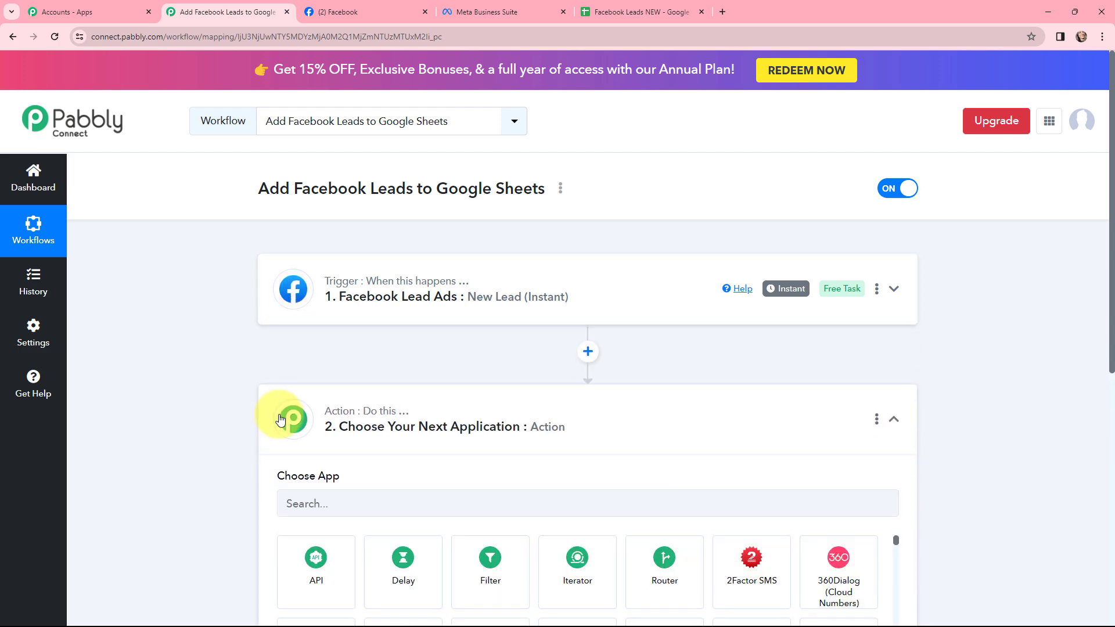
pyautogui.scroll(-3, 399, 347)
pyautogui.click(406, 303)
pyautogui.write('g')
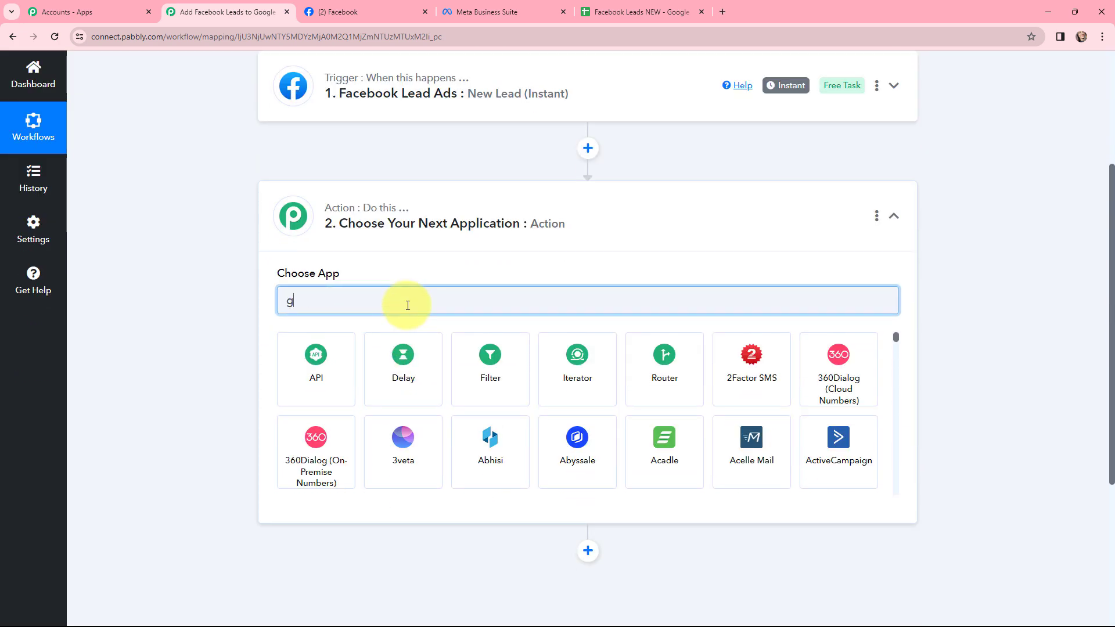
pyautogui.write('oogle s')
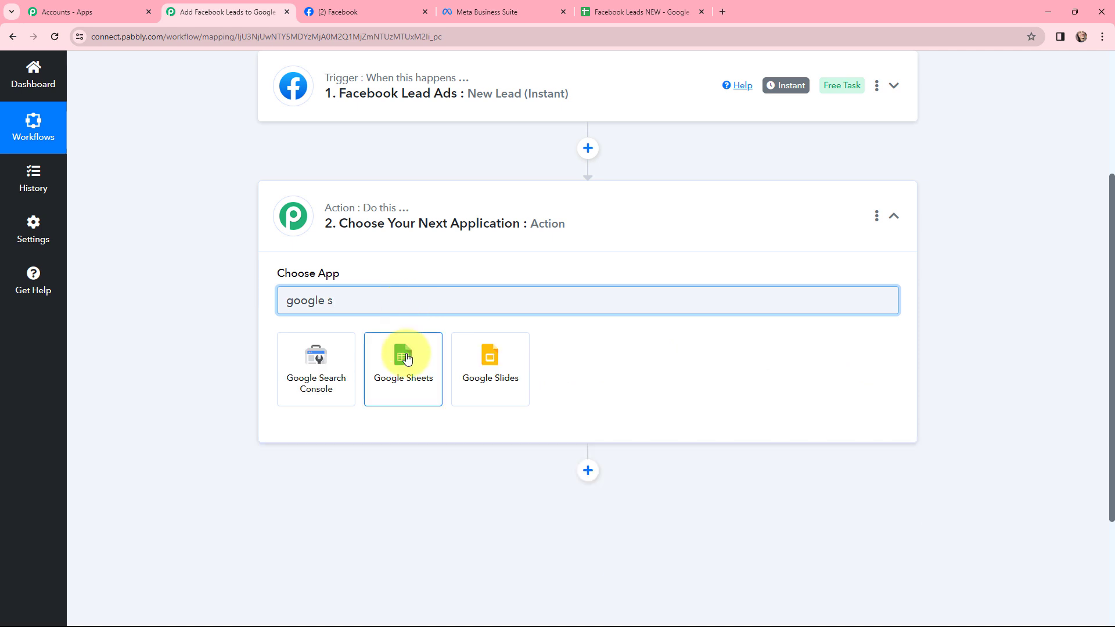
pyautogui.click(406, 359)
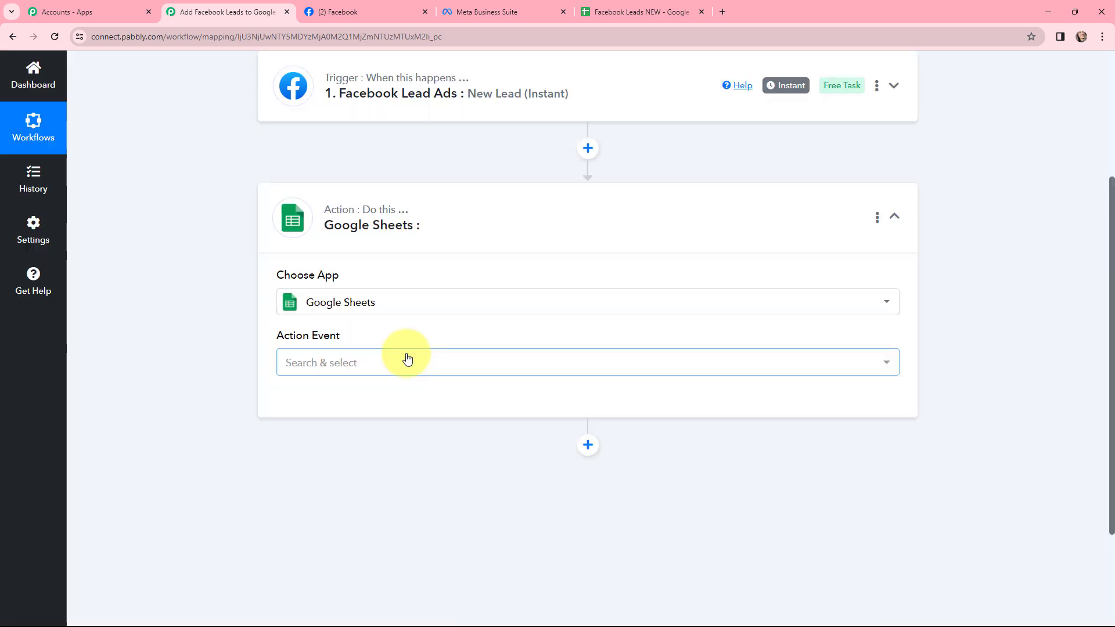
pyautogui.click(383, 364)
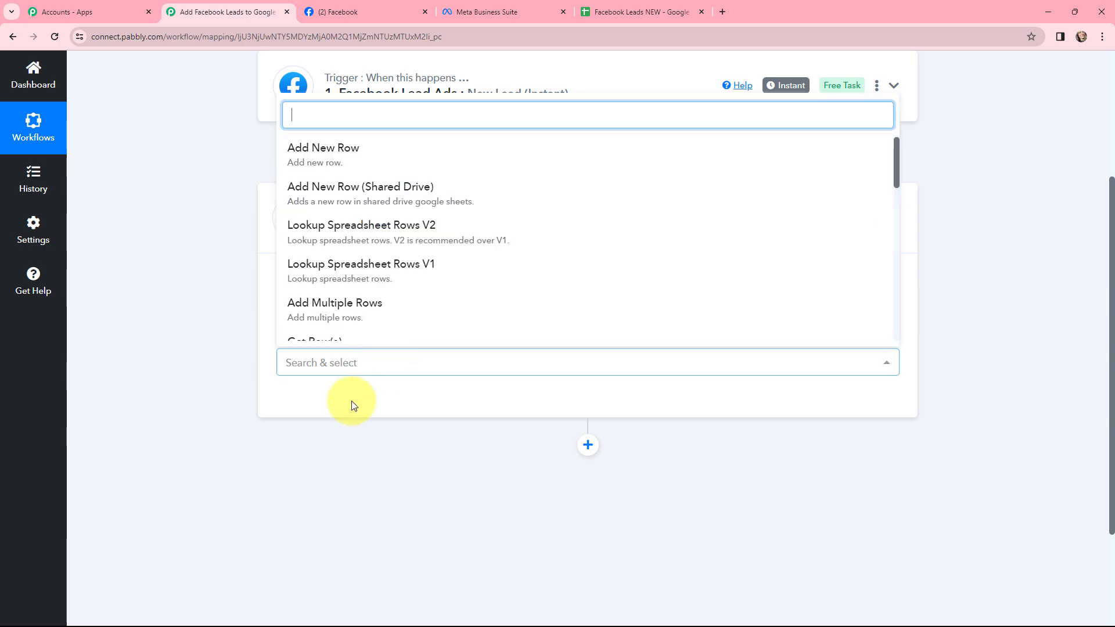
pyautogui.click(299, 166)
pyautogui.scroll(3, 232, 291)
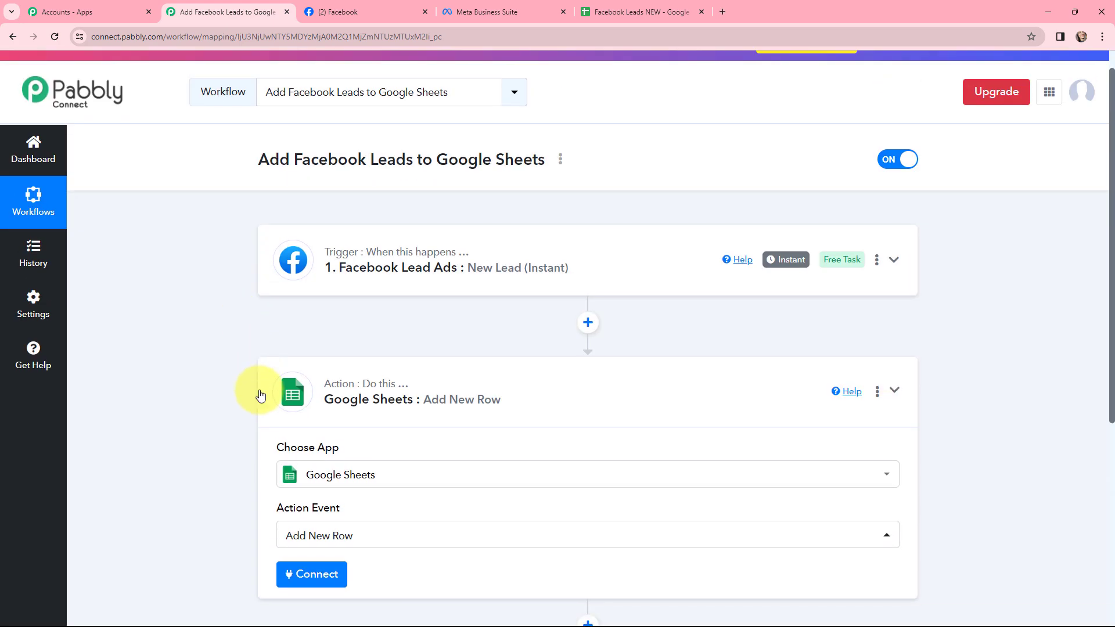
pyautogui.click(261, 390)
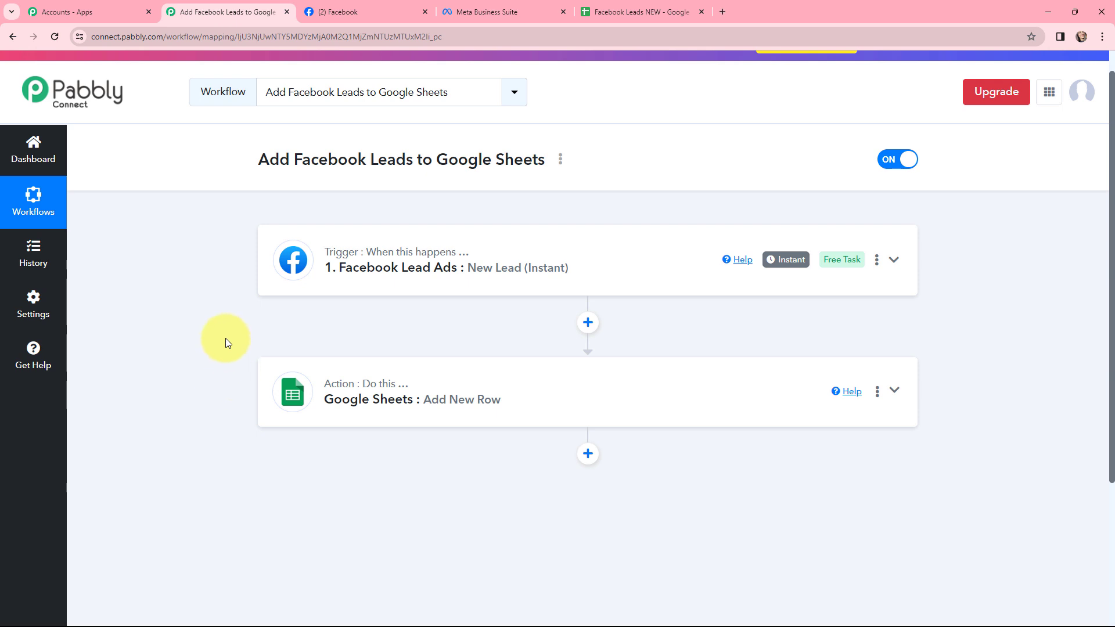
# Connect the Facebook Lead Ads trigger to a Facebook account through a new connection.
pyautogui.scroll(1, 226, 338)
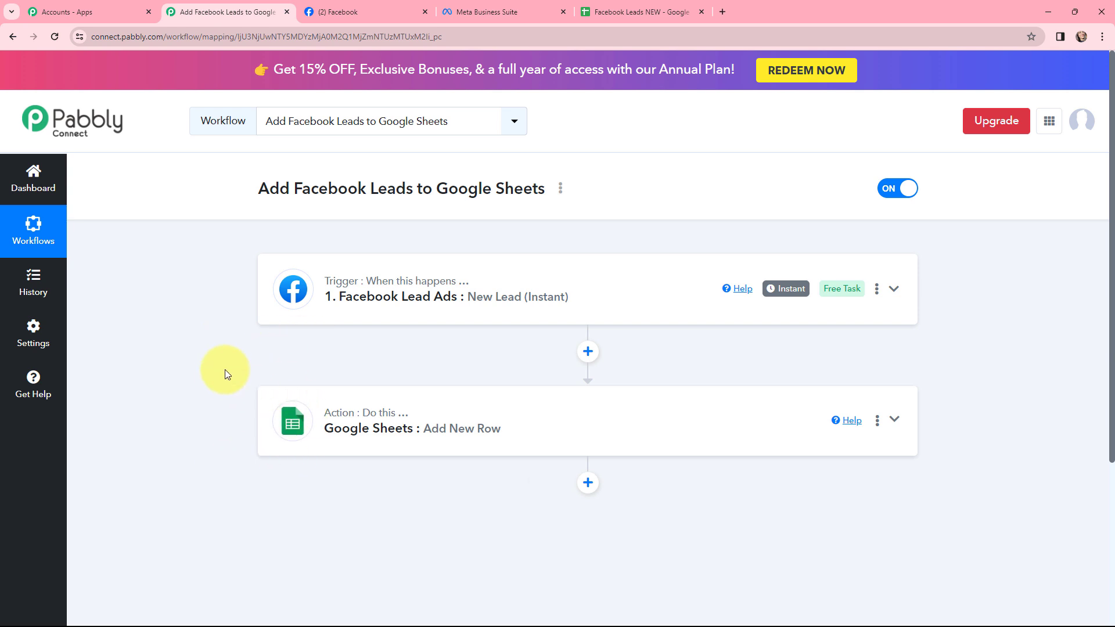
pyautogui.click(290, 284)
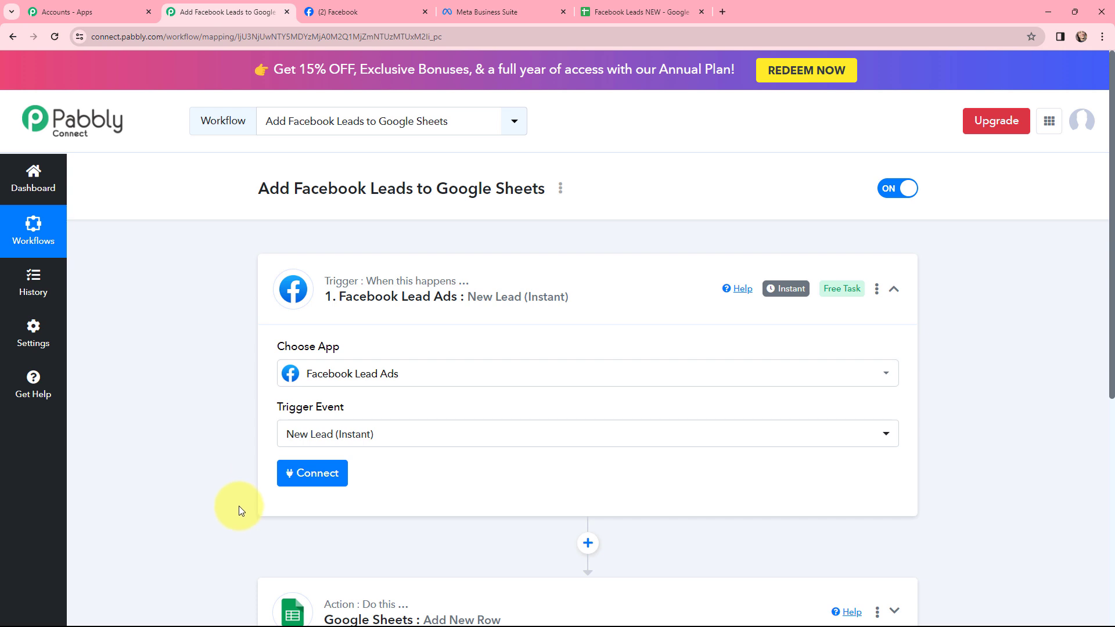
pyautogui.click(301, 474)
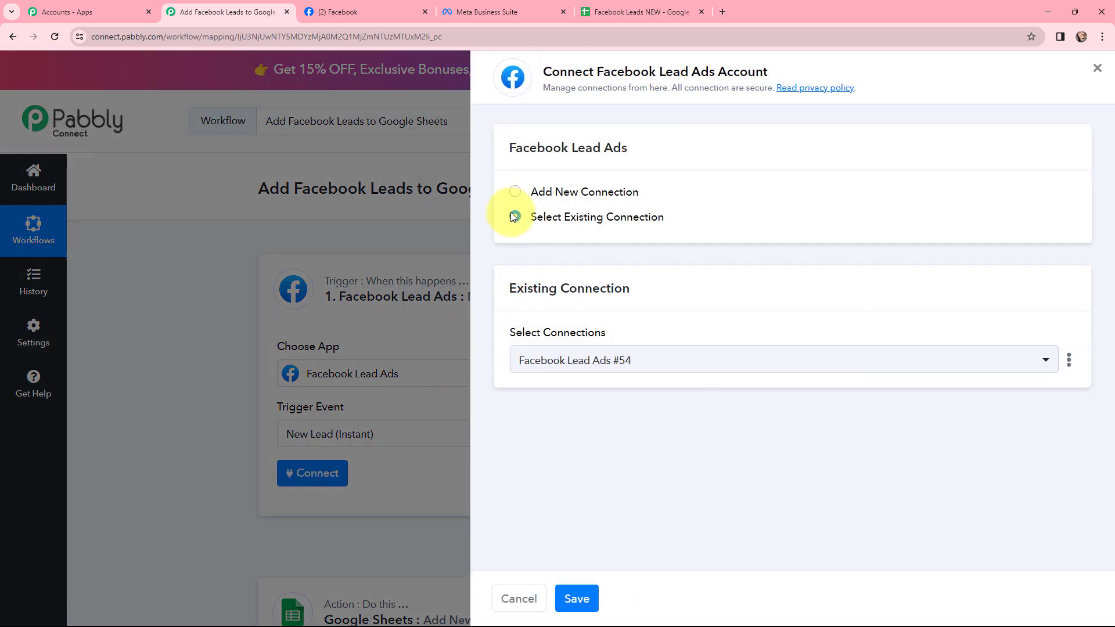
pyautogui.click(515, 192)
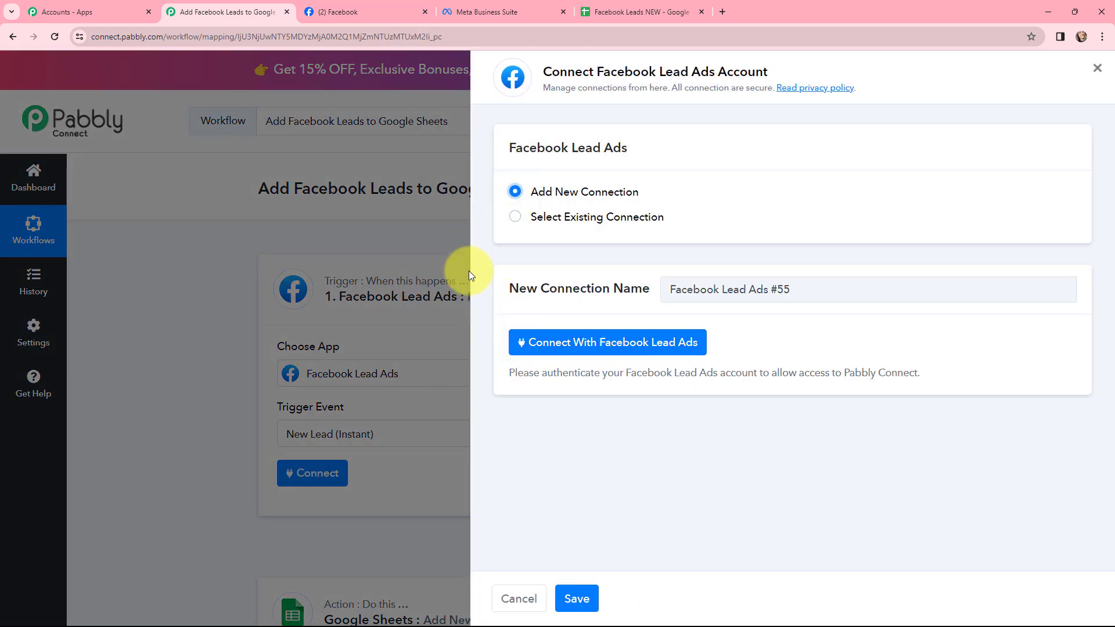
pyautogui.click(575, 342)
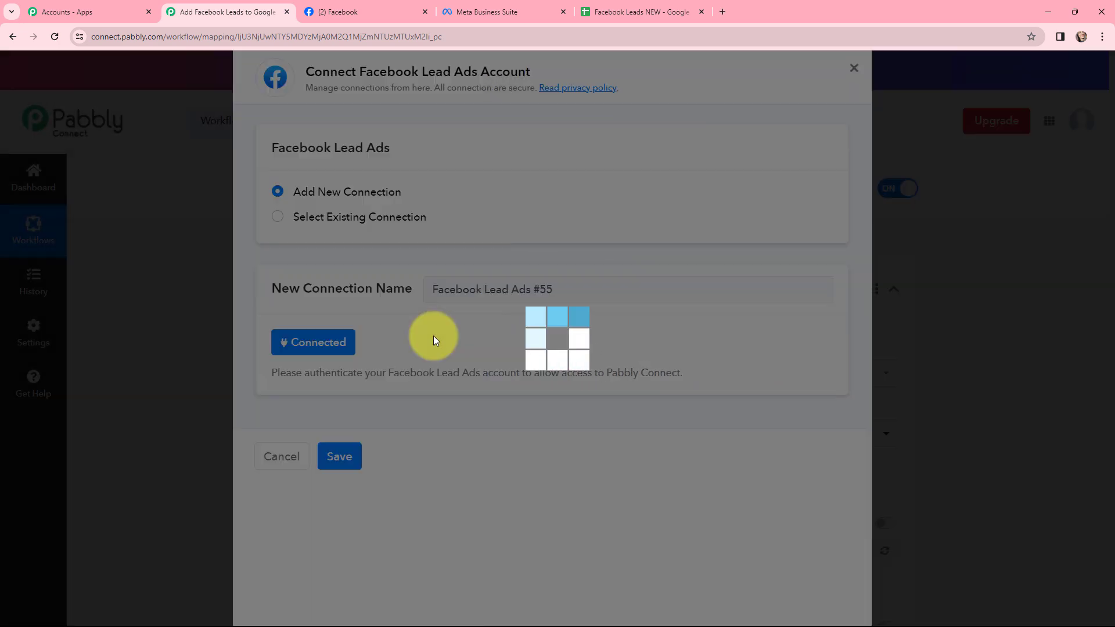
# Check the business page open on Facebook and set the trigger's page to Sharks Media Agency.
pyautogui.scroll(-2, 443, 305)
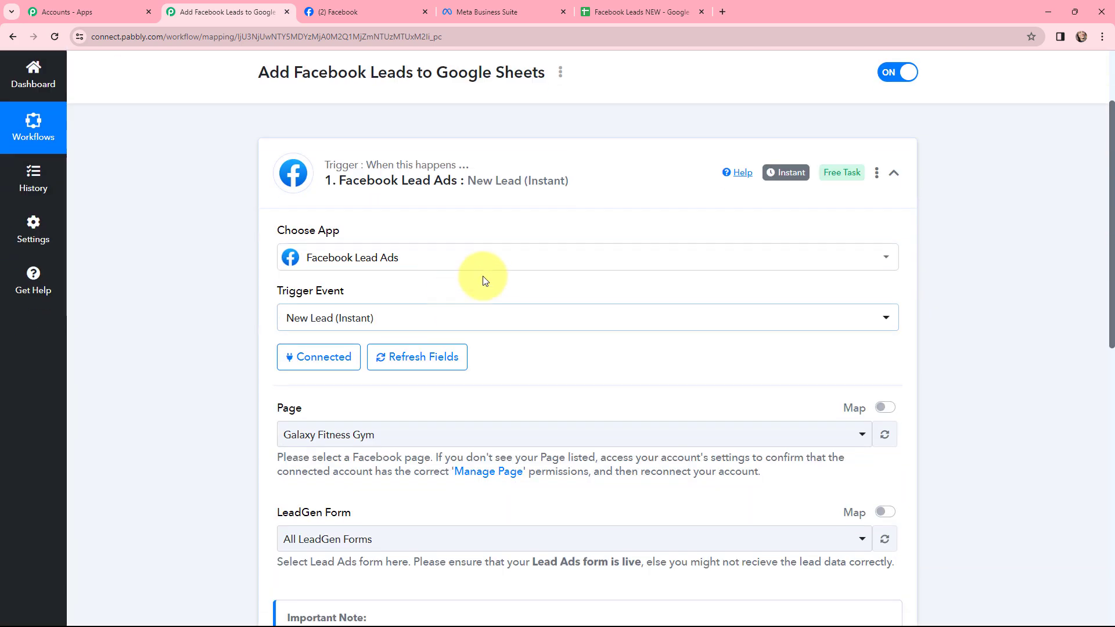
pyautogui.scroll(-1, 484, 280)
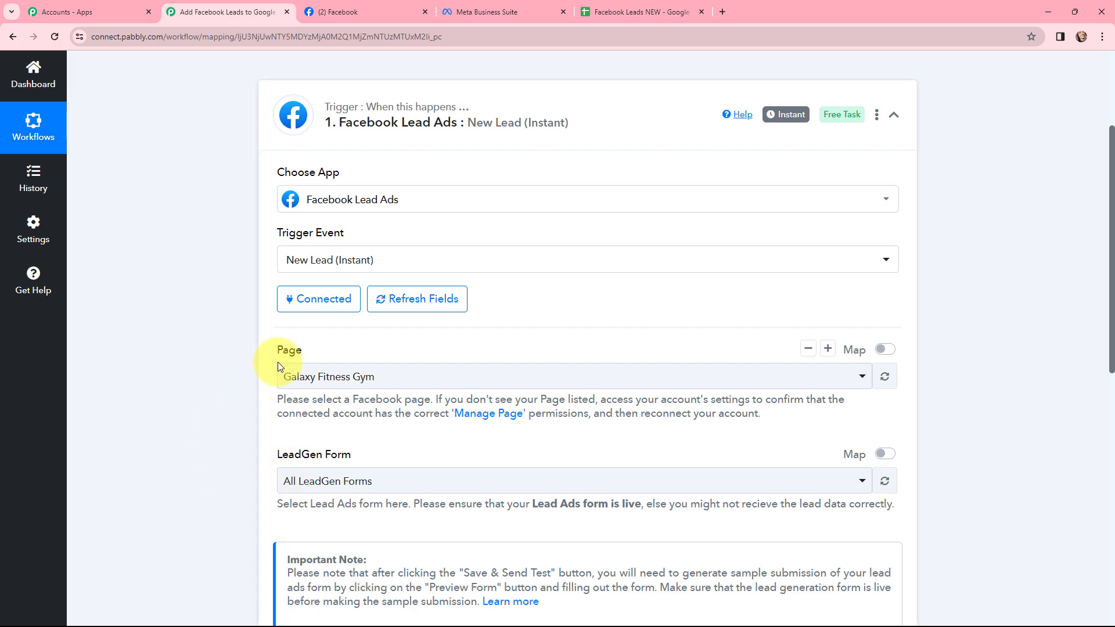
pyautogui.click(349, 13)
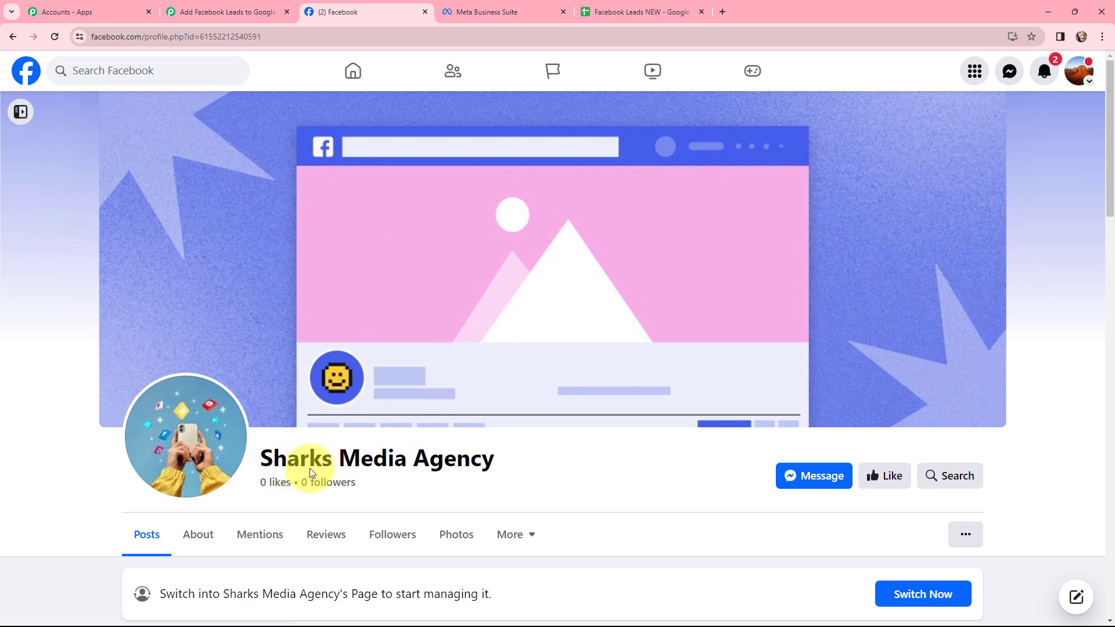
pyautogui.click(207, 4)
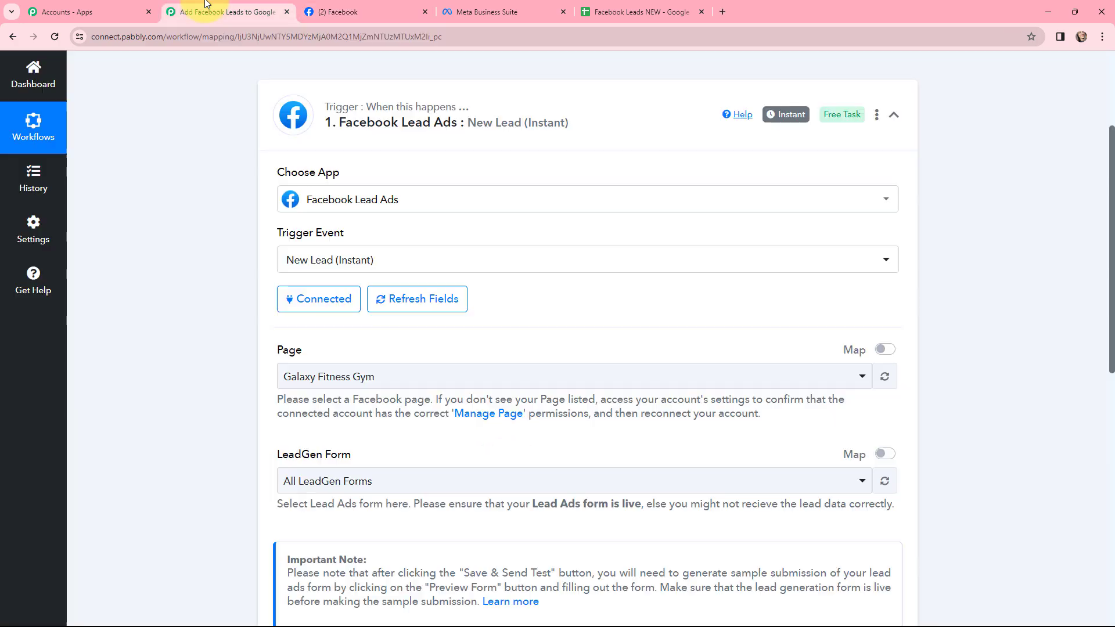
pyautogui.click(380, 376)
pyautogui.write('shar')
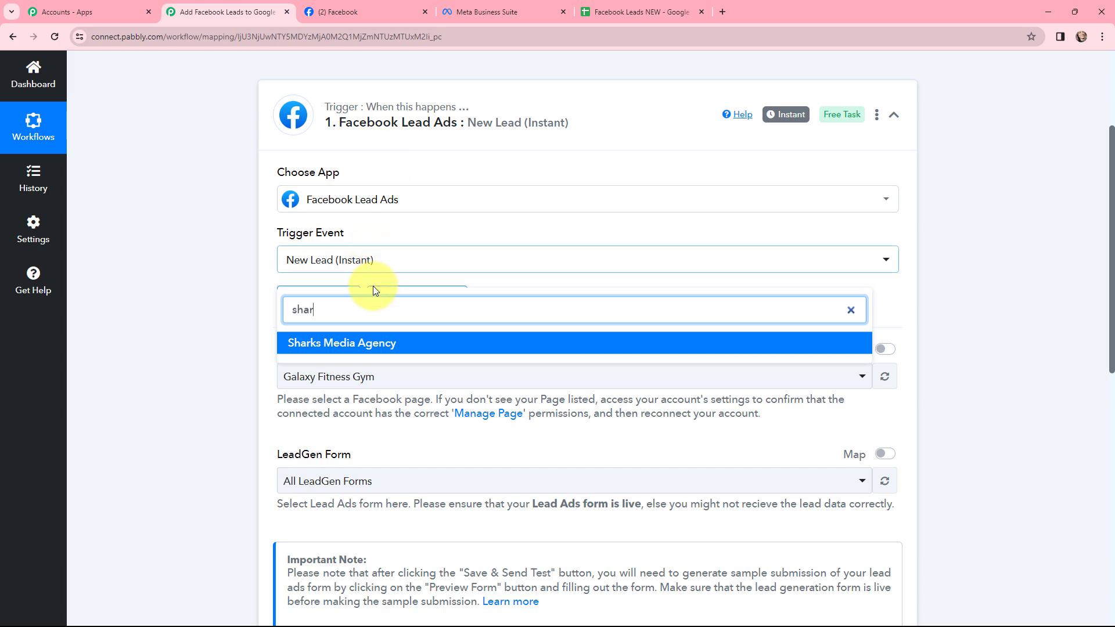
pyautogui.click(367, 344)
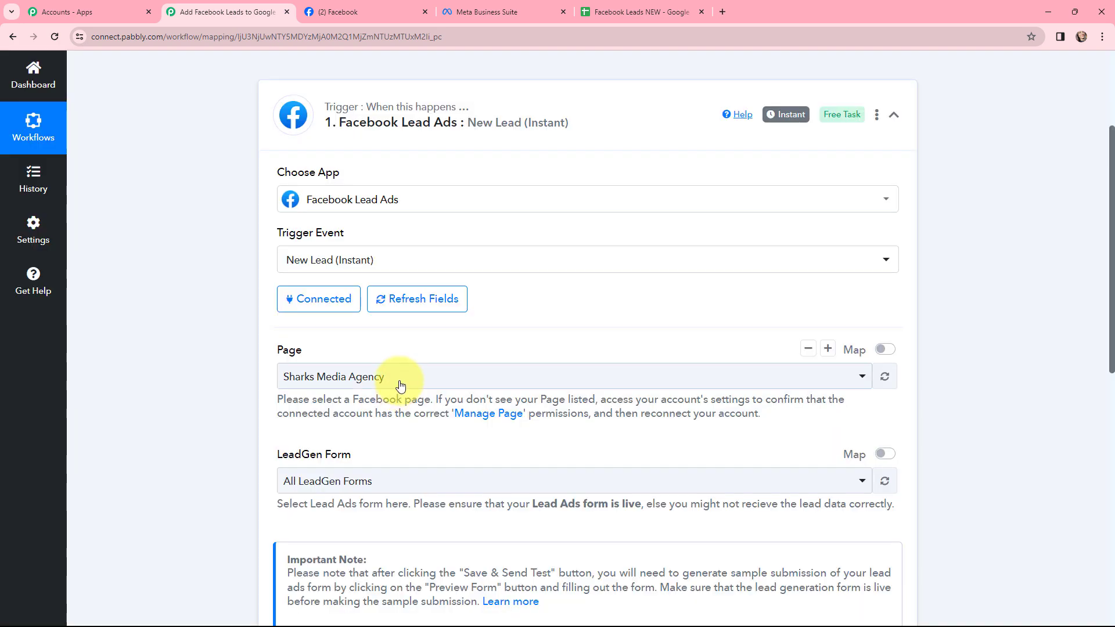
# Preview all pages of the Sharks Media Contact Form in Meta Business Suite and select that form as the trigger's LeadGen form.
pyautogui.click(475, 8)
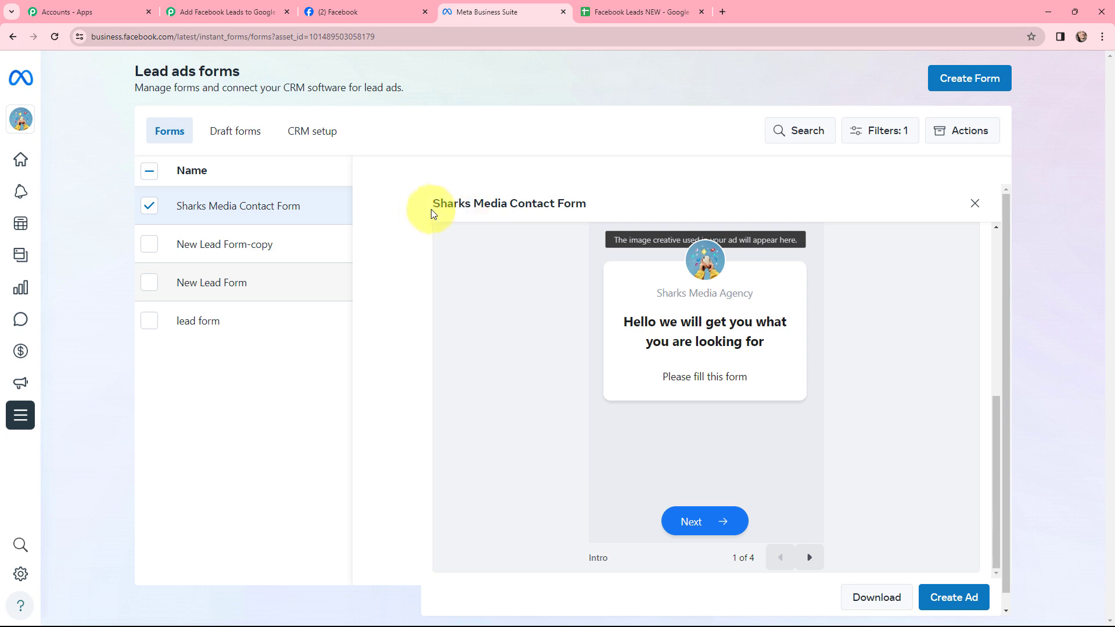
pyautogui.click(812, 558)
pyautogui.click(812, 558)
pyautogui.click(811, 558)
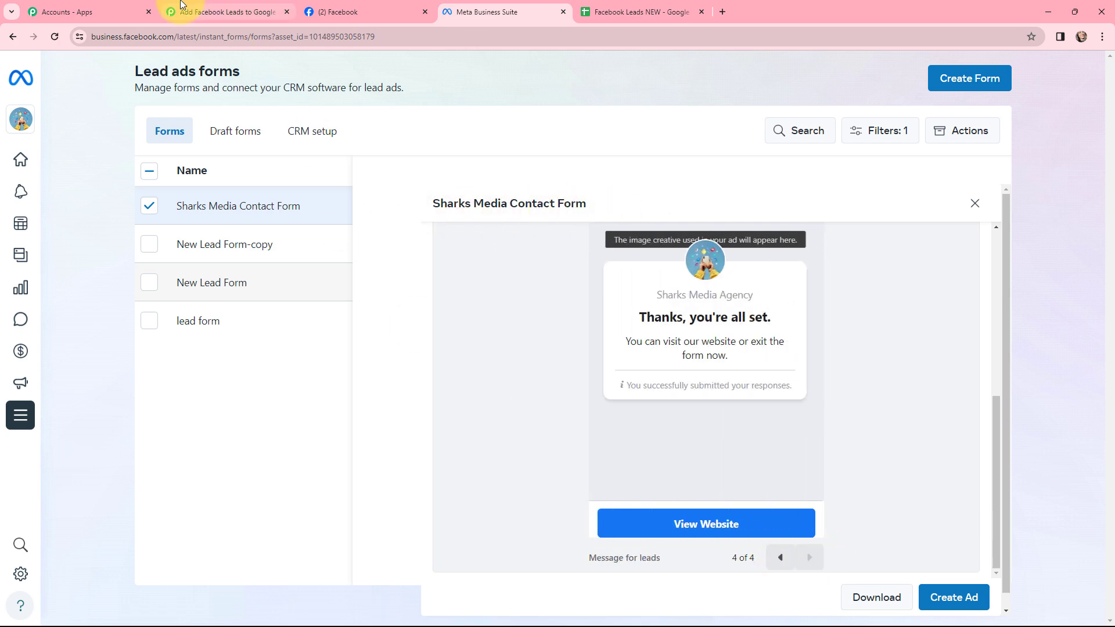
pyautogui.click(211, 10)
pyautogui.scroll(-3, 383, 348)
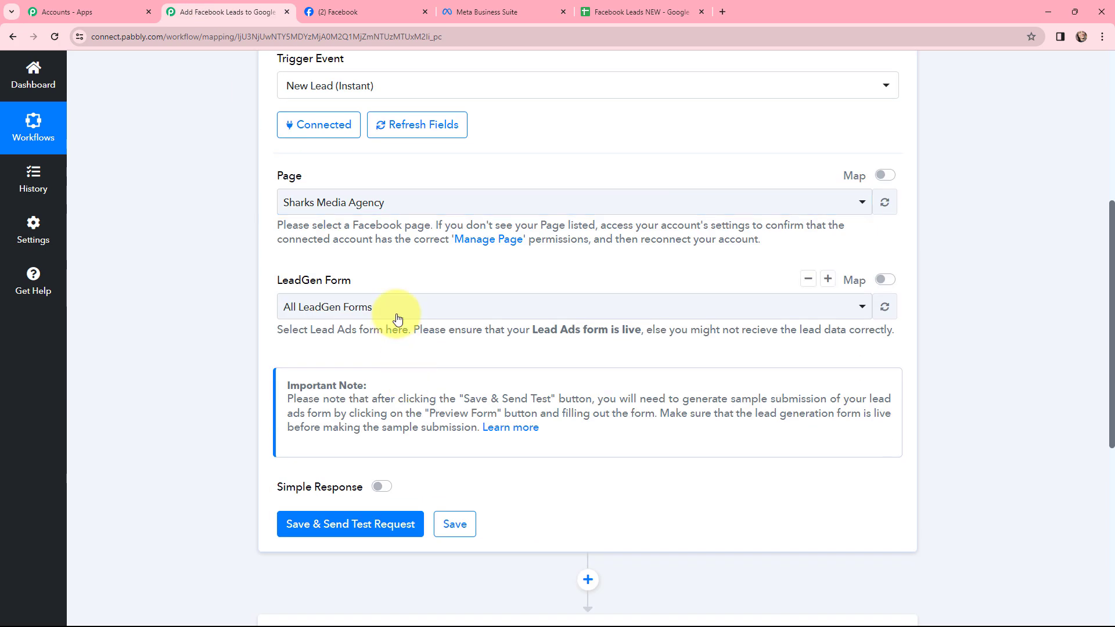
pyautogui.click(397, 308)
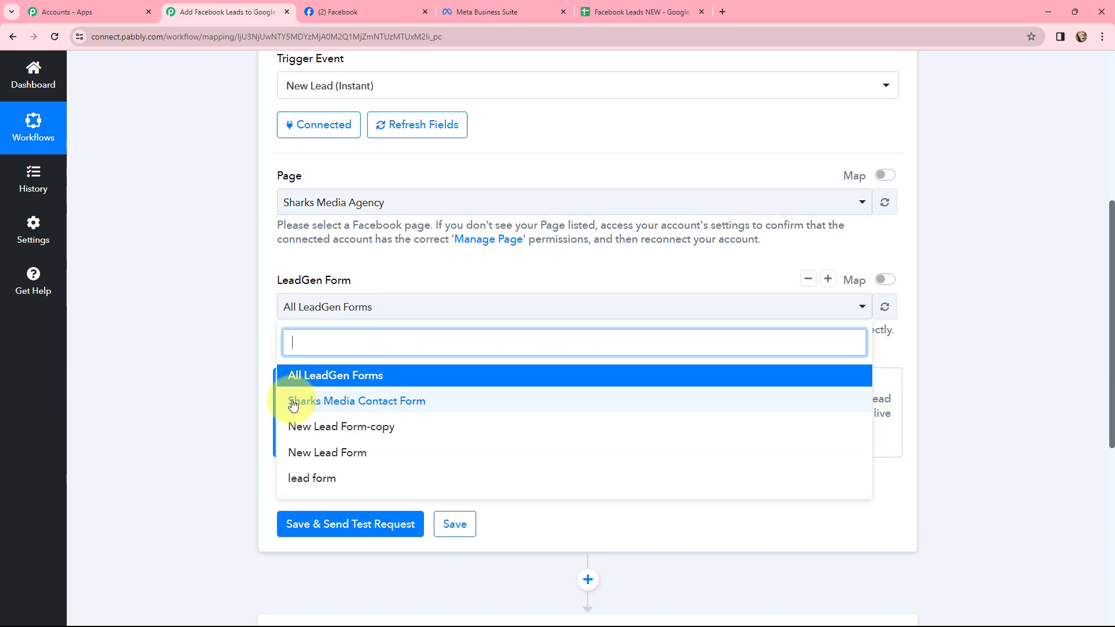
pyautogui.click(410, 402)
pyautogui.click(281, 302)
pyautogui.click(250, 290)
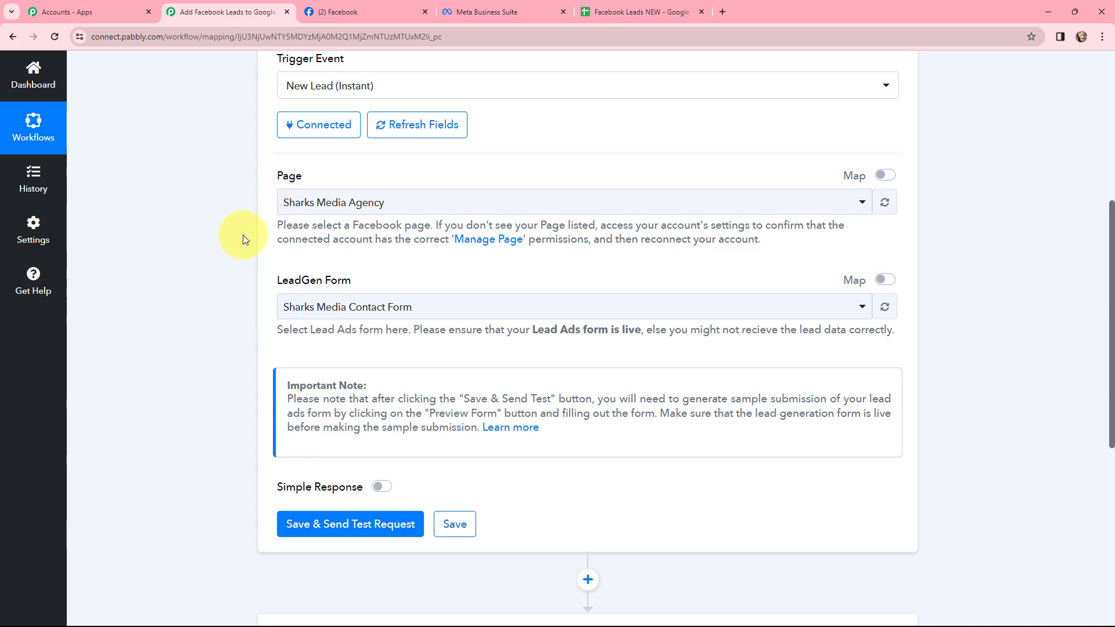
pyautogui.scroll(-3, 243, 234)
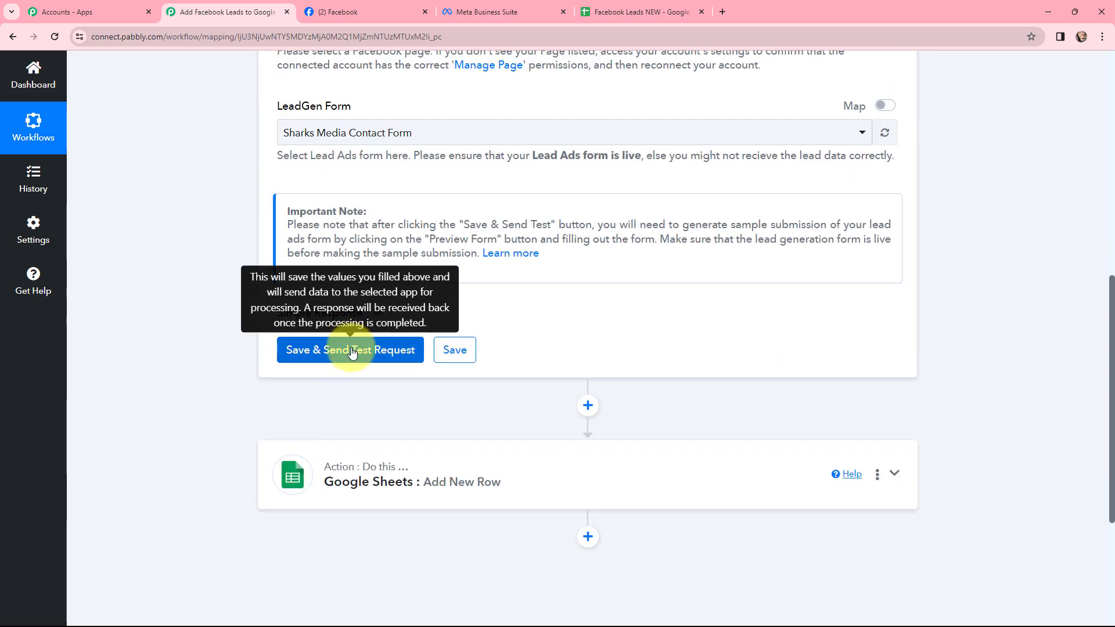
# Save and send the trigger's test request, and open the Lead Ads RTN Debug Tool on the Meta for Developers site in a separate tab.
pyautogui.click(352, 351)
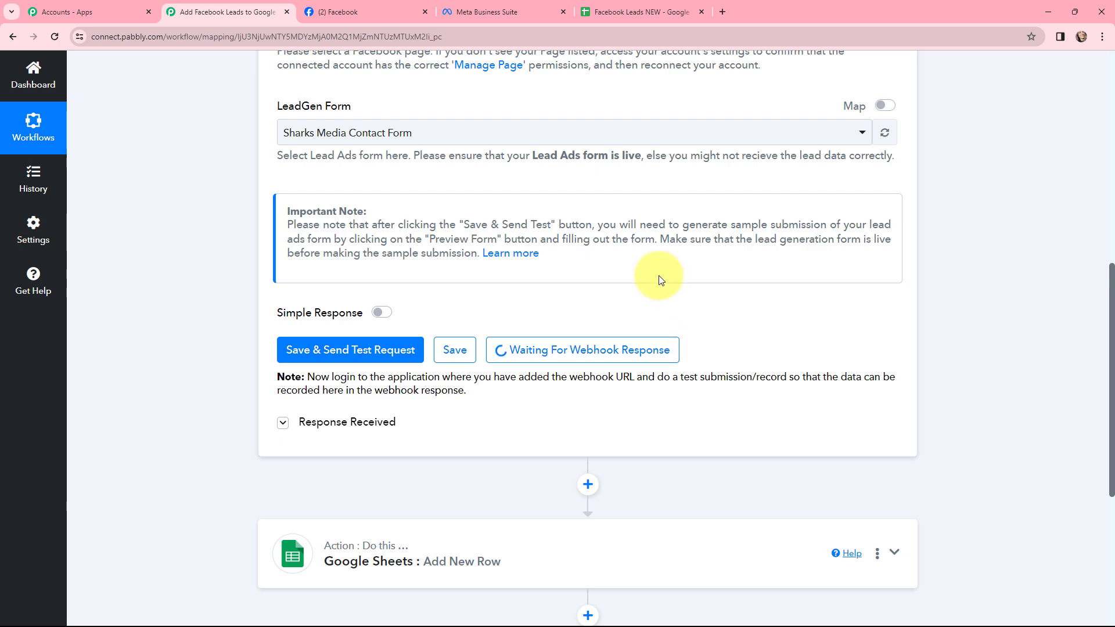
pyautogui.click(722, 11)
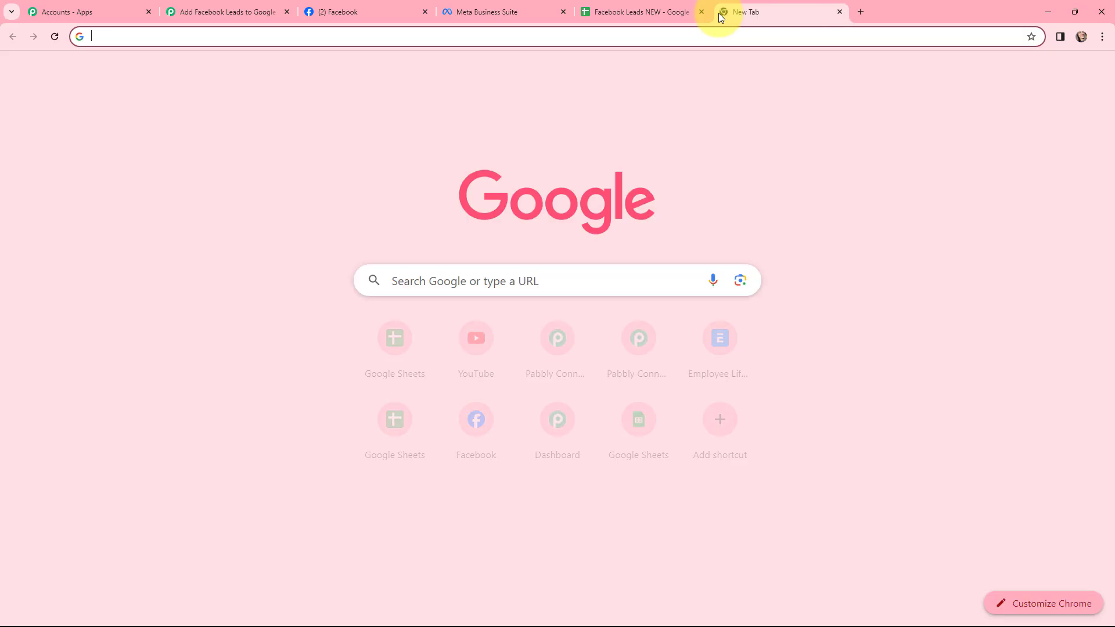
pyautogui.write('meta')
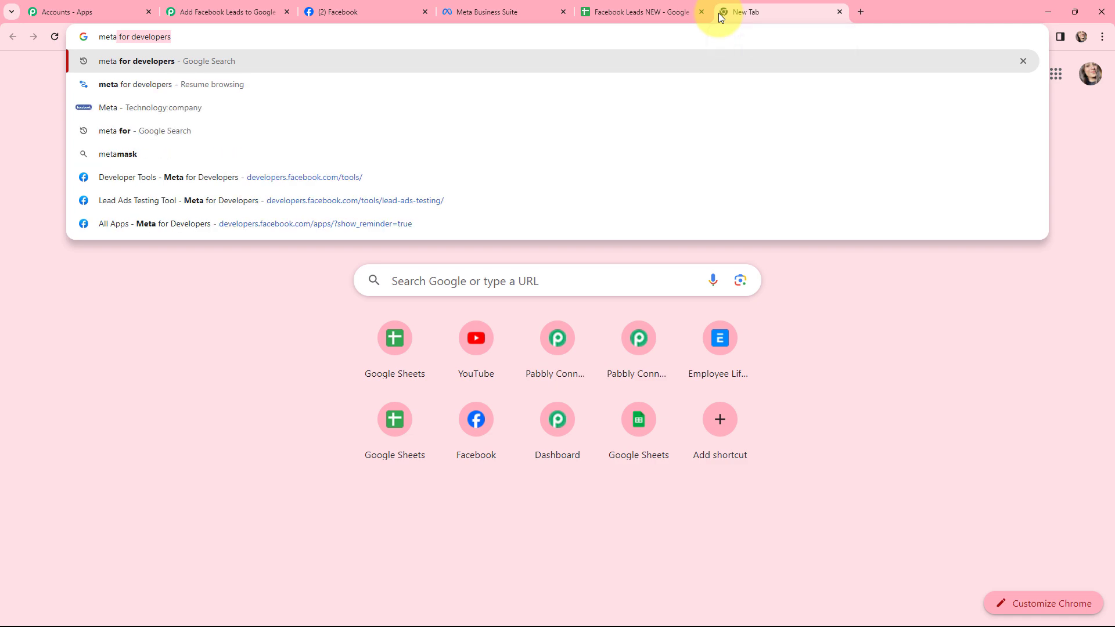
pyautogui.press('Return')
pyautogui.click(197, 210)
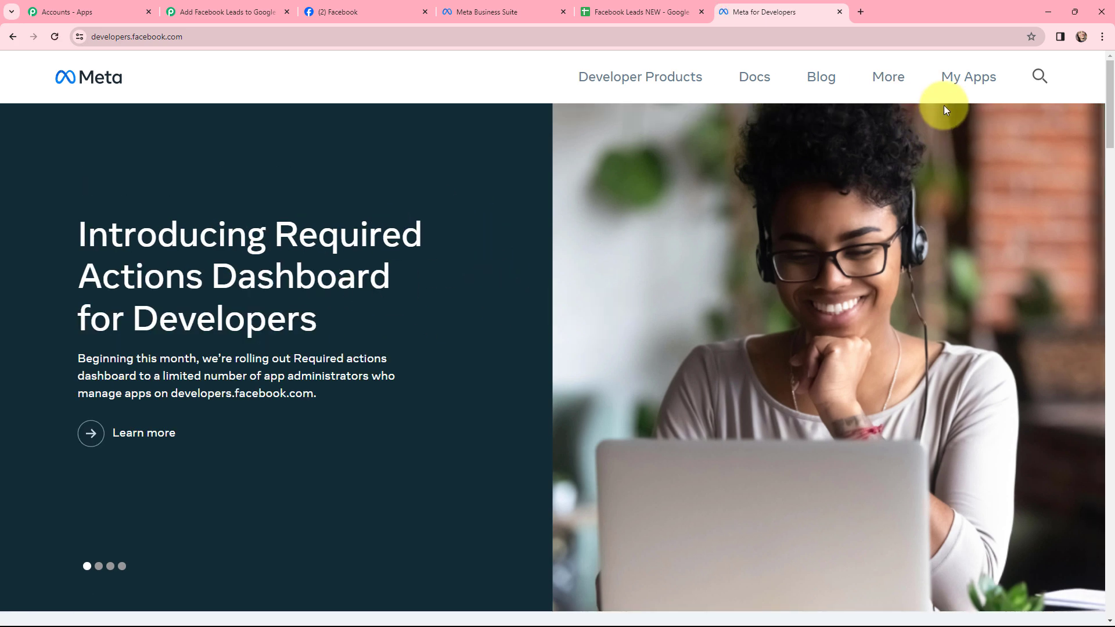
pyautogui.click(949, 73)
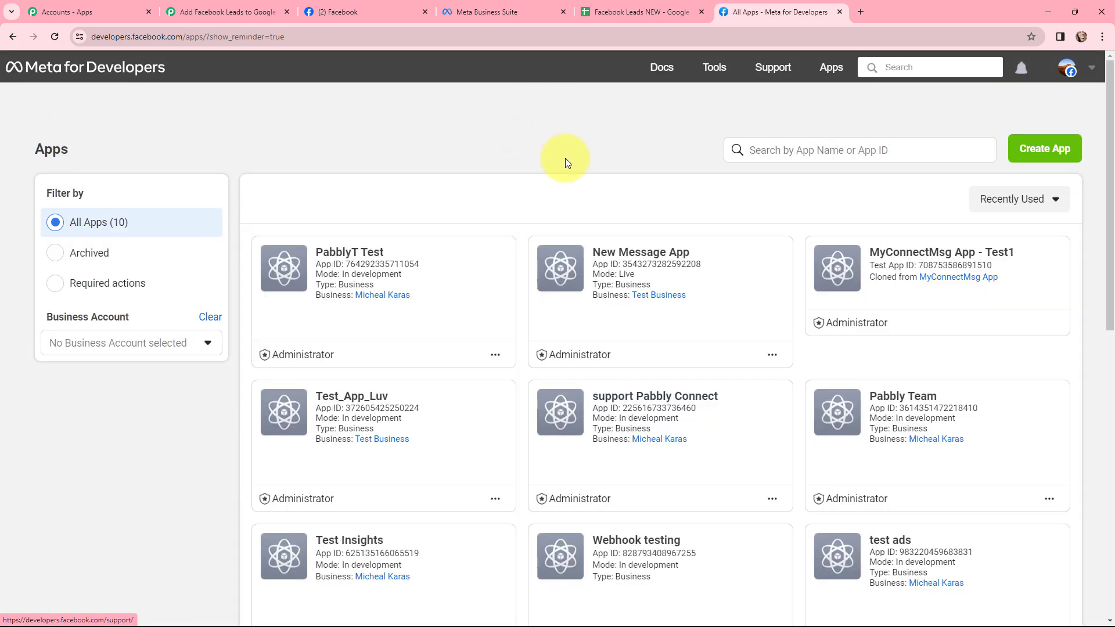
pyautogui.click(715, 68)
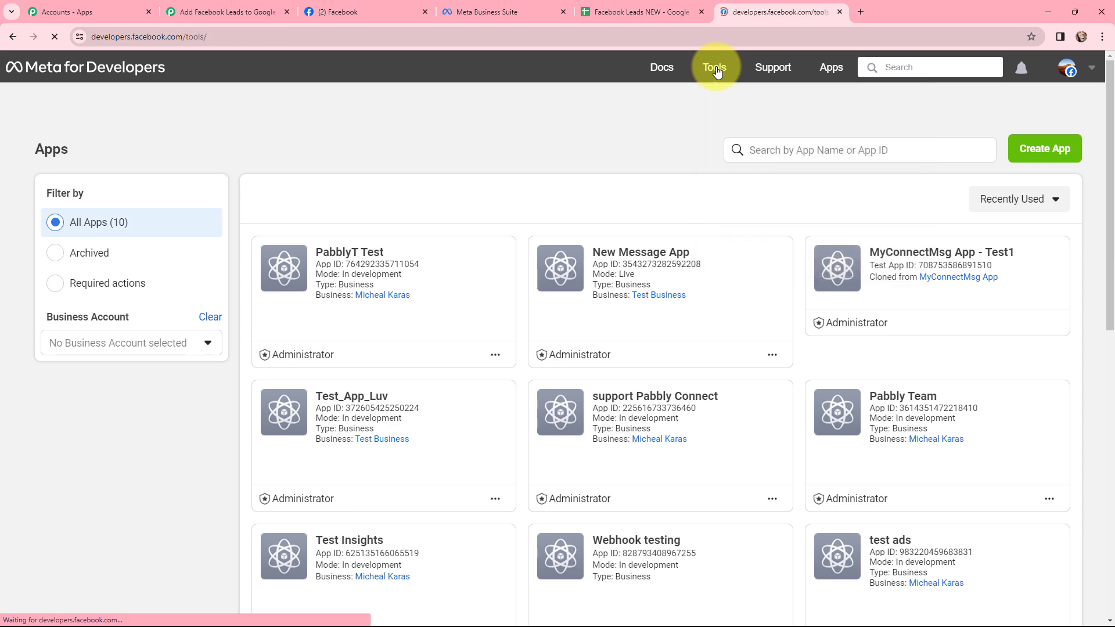
pyautogui.scroll(-4, 589, 282)
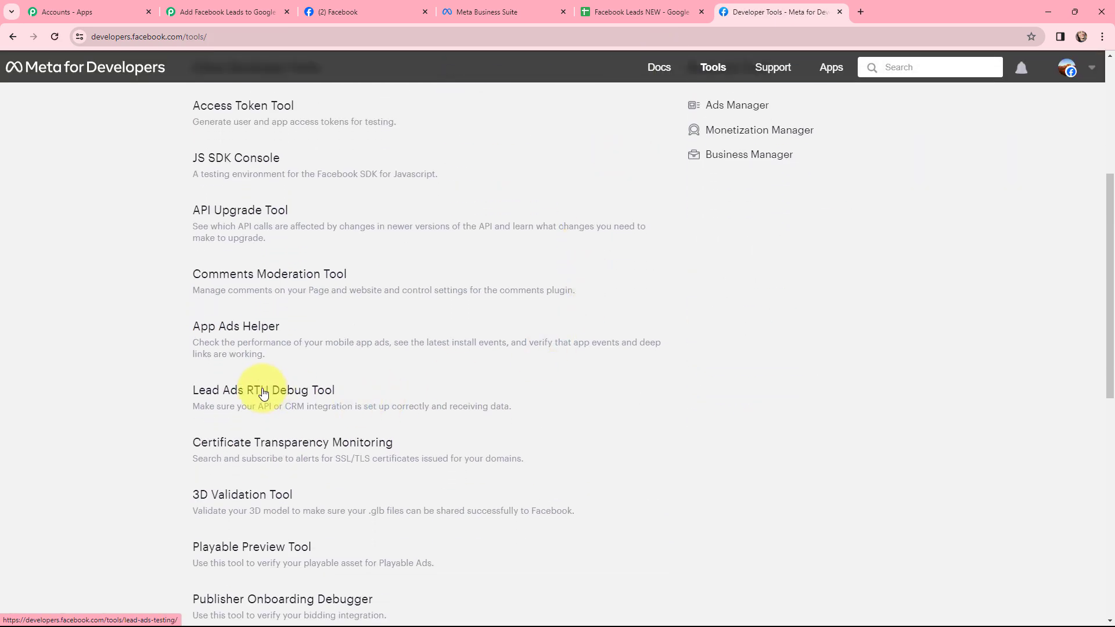
pyautogui.click(263, 392)
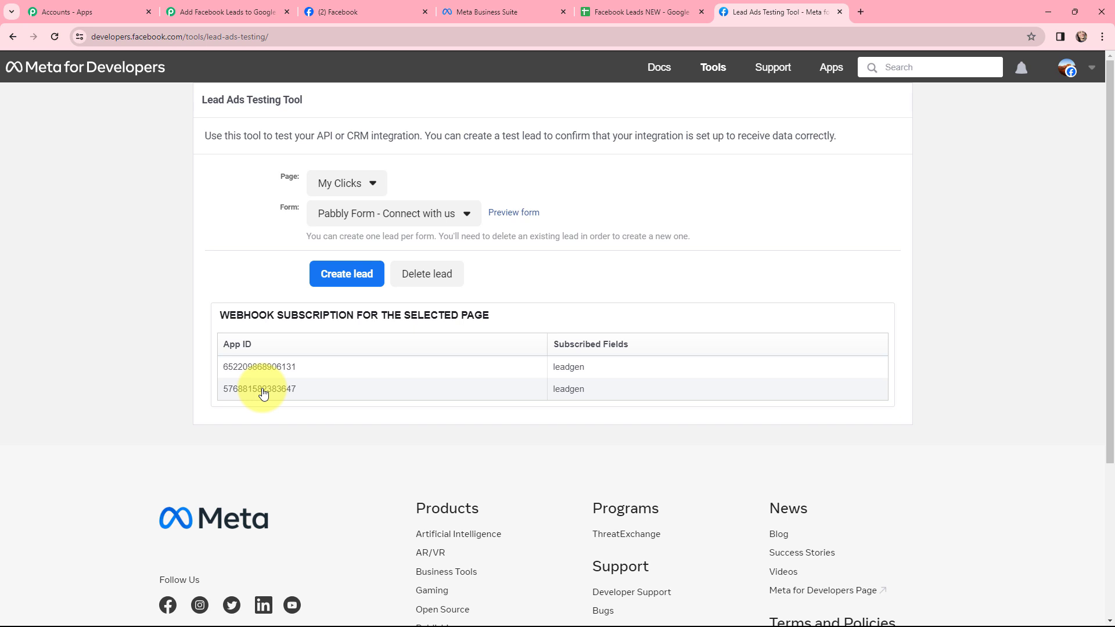
# Set the Lead Ads Testing Tool's page to Sharks Media Agency and its form to Sharks Media Contact Form.
pyautogui.click(373, 183)
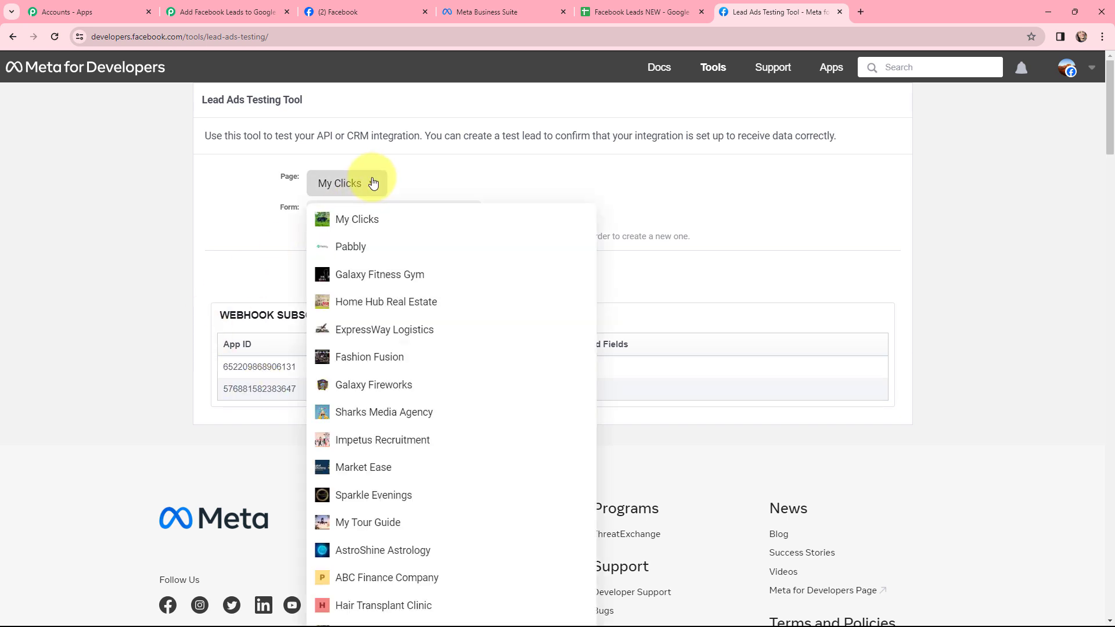
pyautogui.click(403, 414)
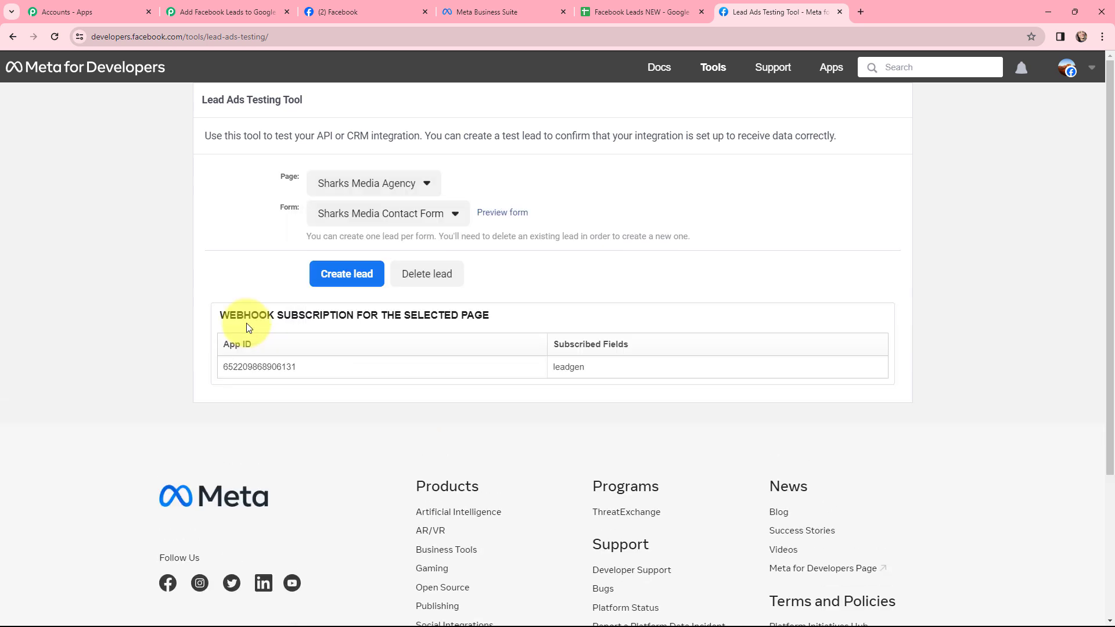
pyautogui.click(456, 213)
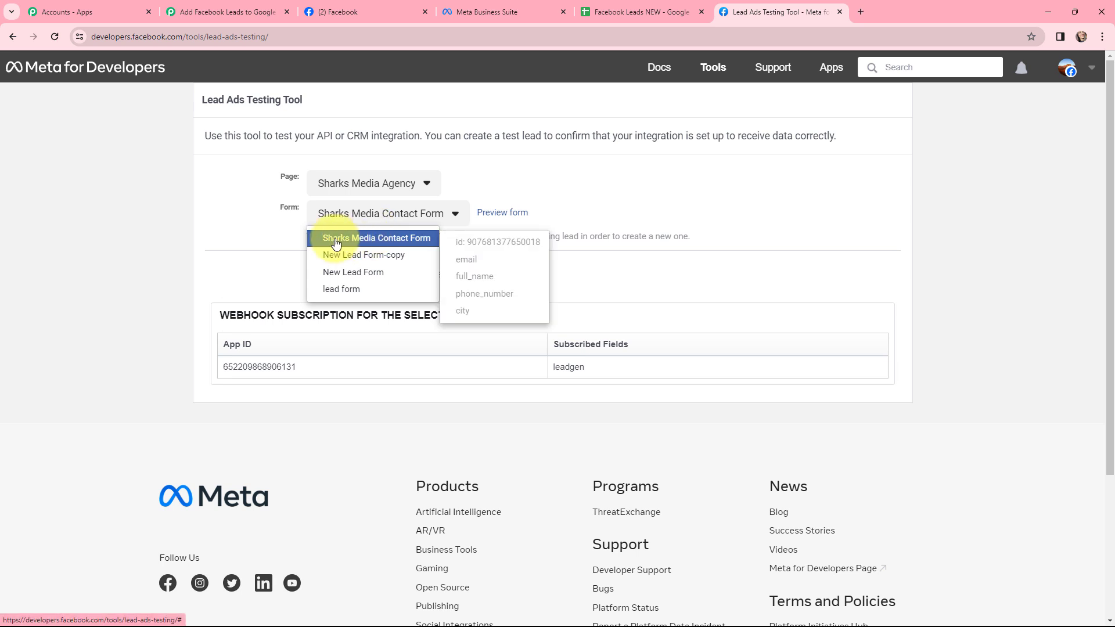
pyautogui.click(415, 240)
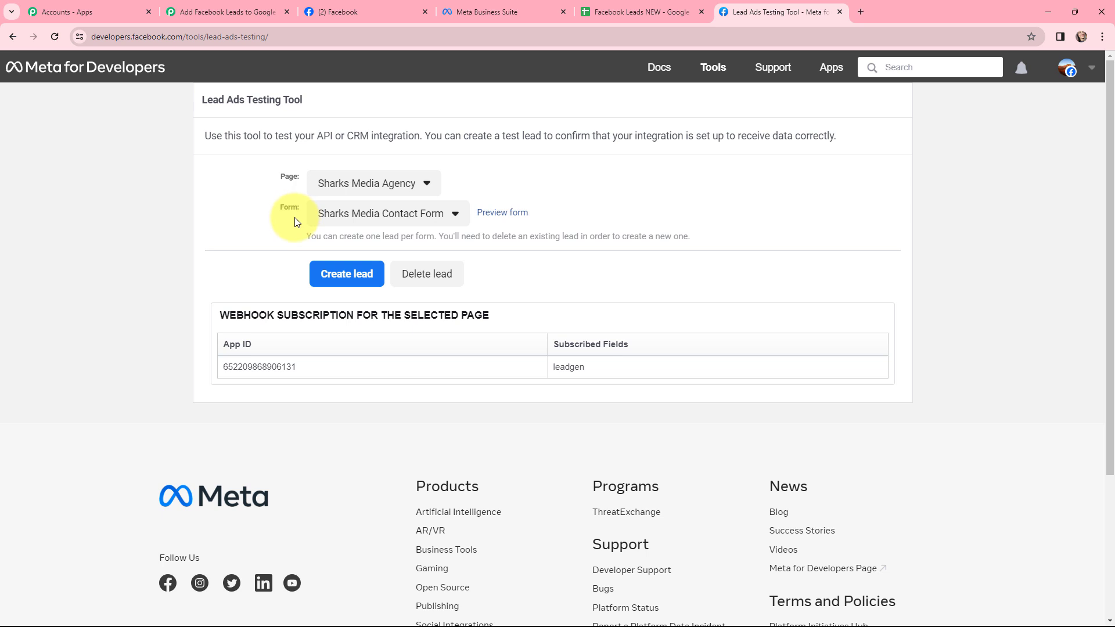
# Preview the Sharks Media Contact Form and submit it with its prefilled contact details as a test lead.
pyautogui.click(505, 216)
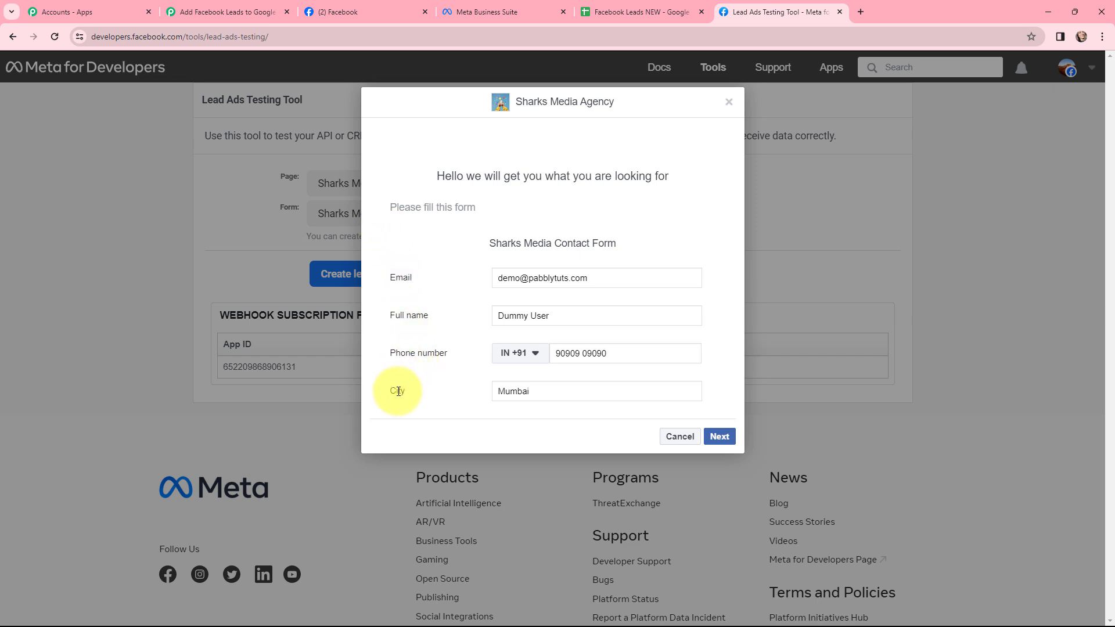
pyautogui.click(721, 437)
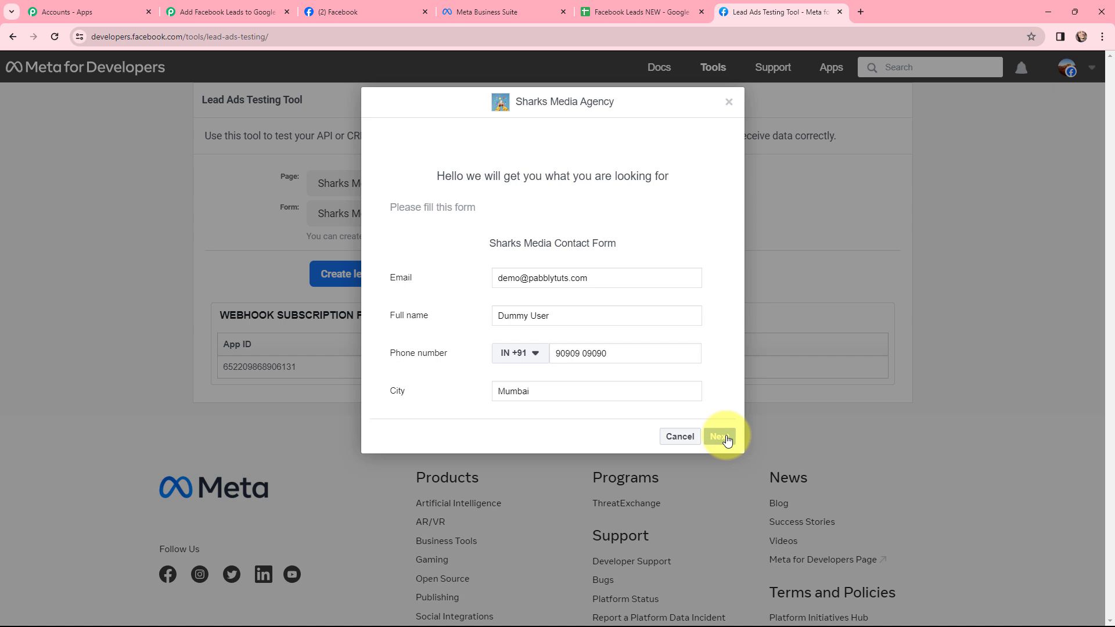
pyautogui.click(714, 277)
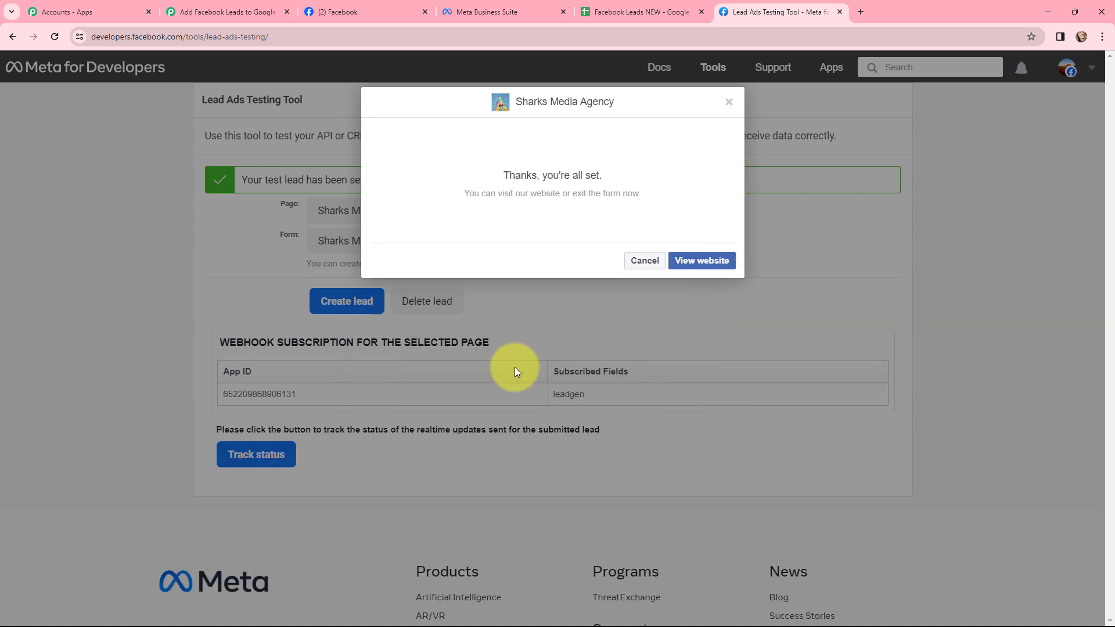
pyautogui.click(731, 103)
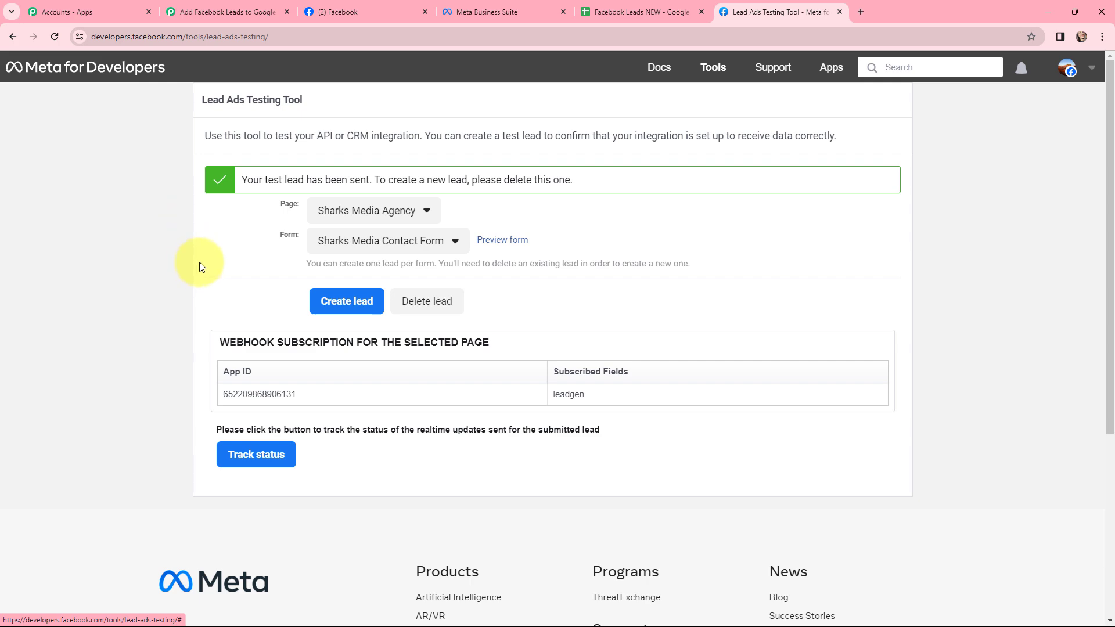
# Back in the Pabbly Connect workflow, check the test lead's email, full name, phone number and city in the trigger's received response.
pyautogui.click(221, 12)
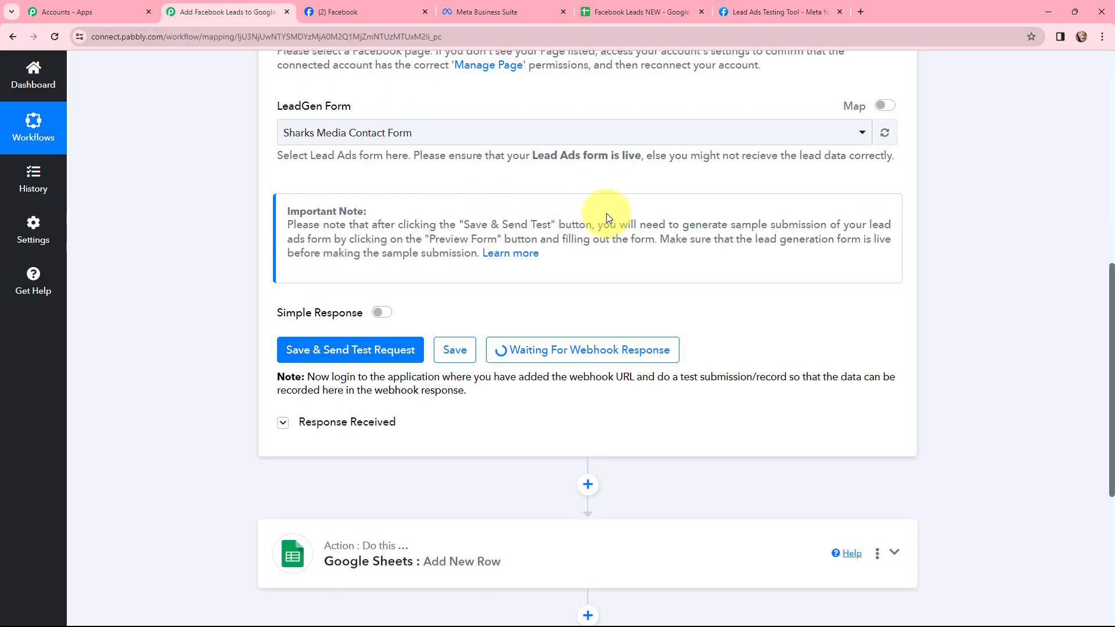
pyautogui.scroll(-6, 615, 187)
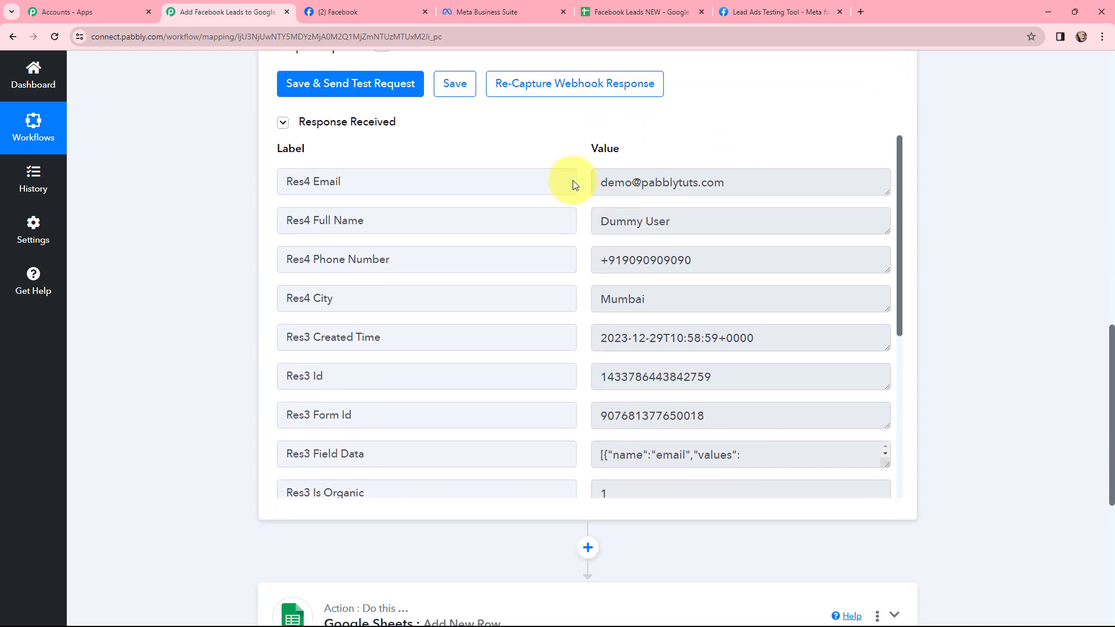
pyautogui.click(755, 182)
pyautogui.click(722, 220)
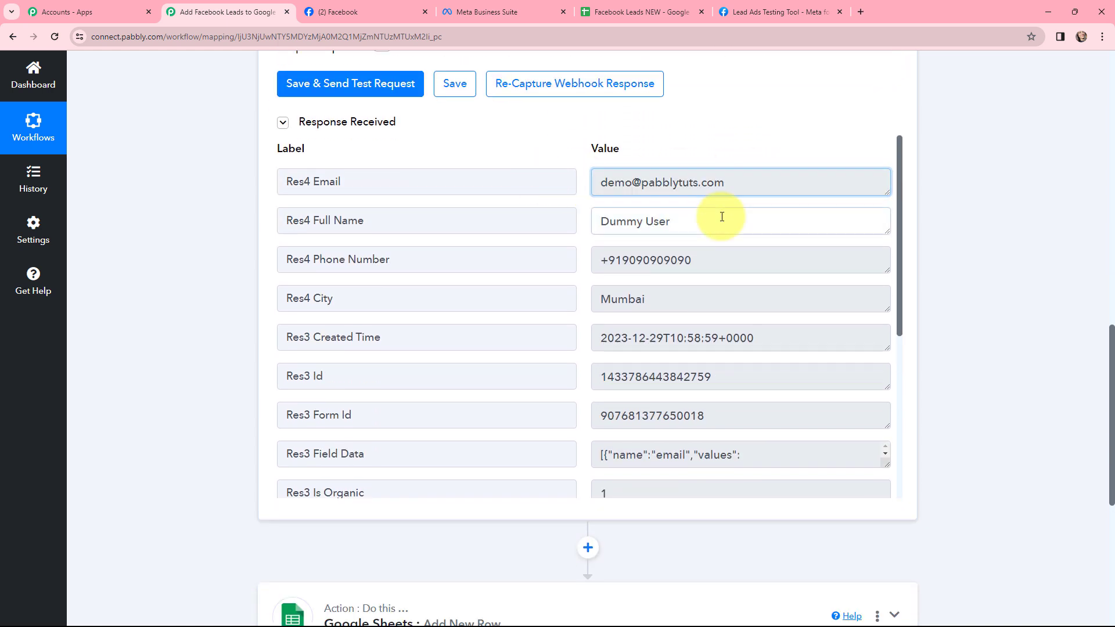
pyautogui.click(692, 259)
pyautogui.click(663, 299)
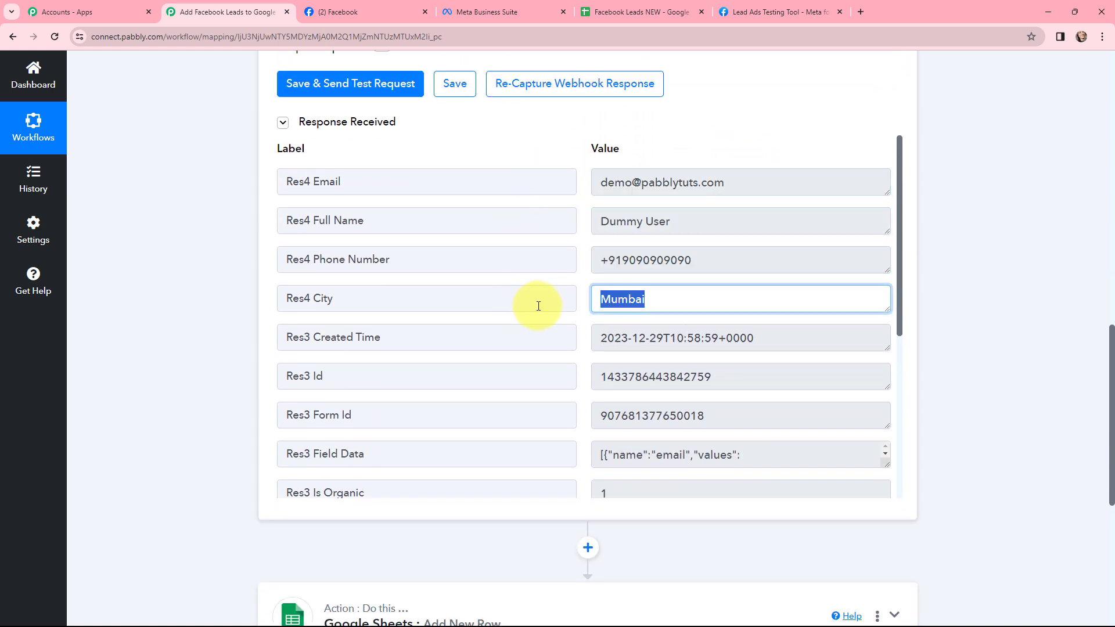
pyautogui.click(759, 330)
pyautogui.click(943, 312)
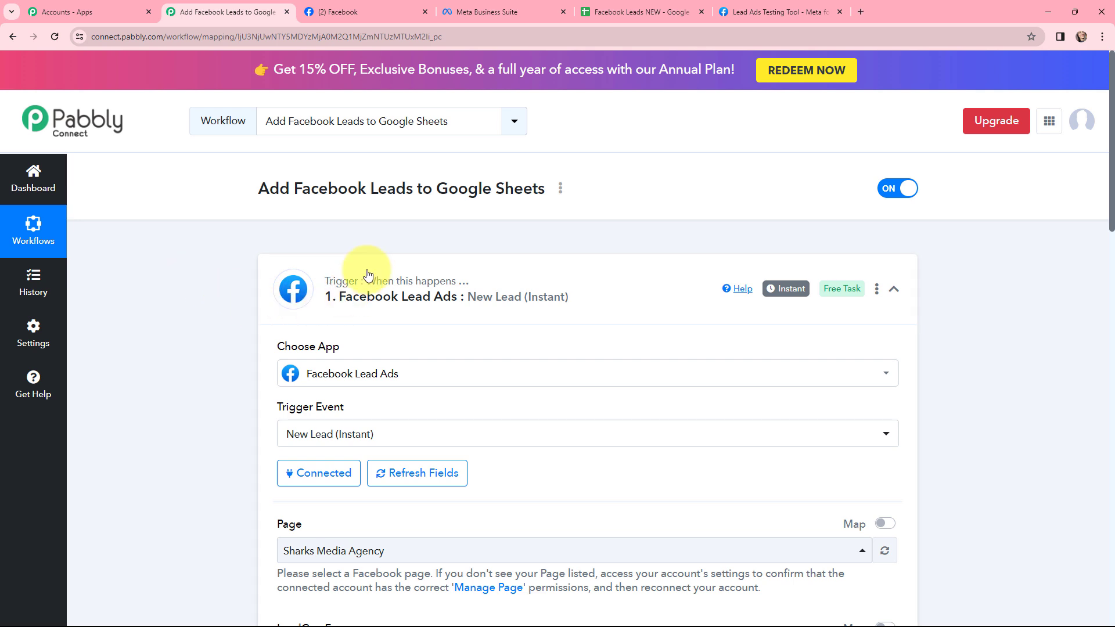
# Collapse the trigger step and connect the Google Sheets action through a new connection, allowing Pabbly Connect access to the Google account.
pyautogui.moveTo(781, 295)
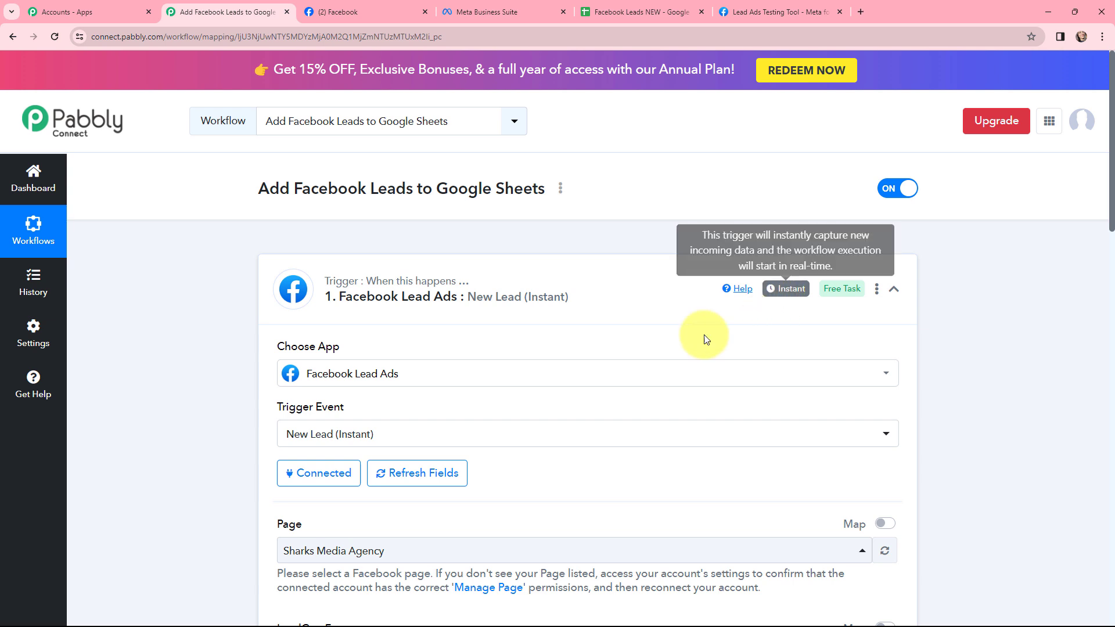
pyautogui.click(274, 262)
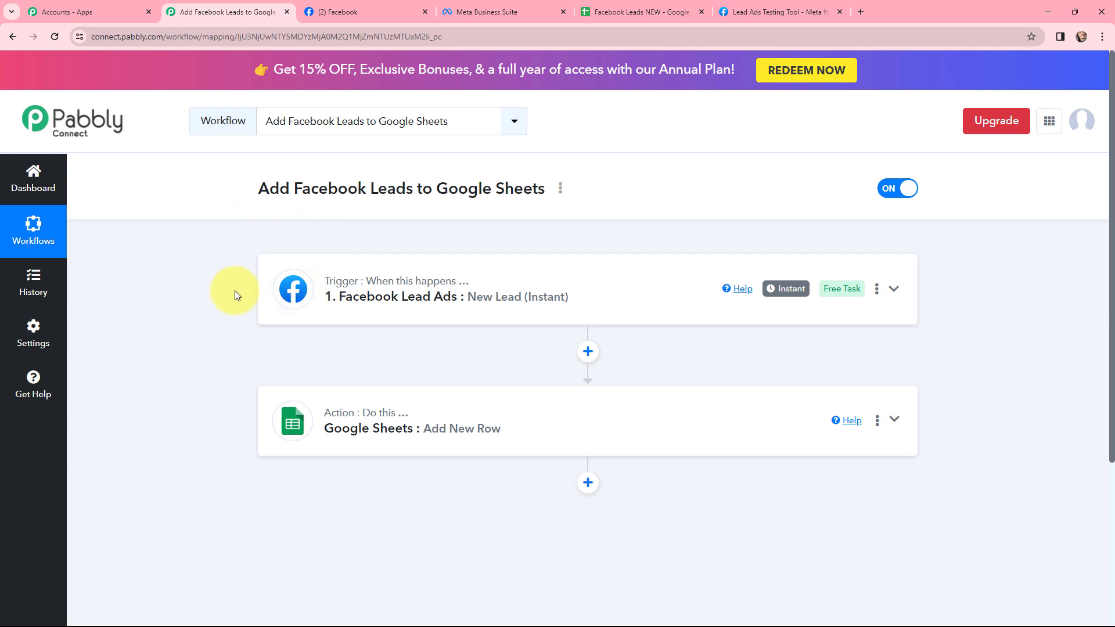
pyautogui.click(277, 413)
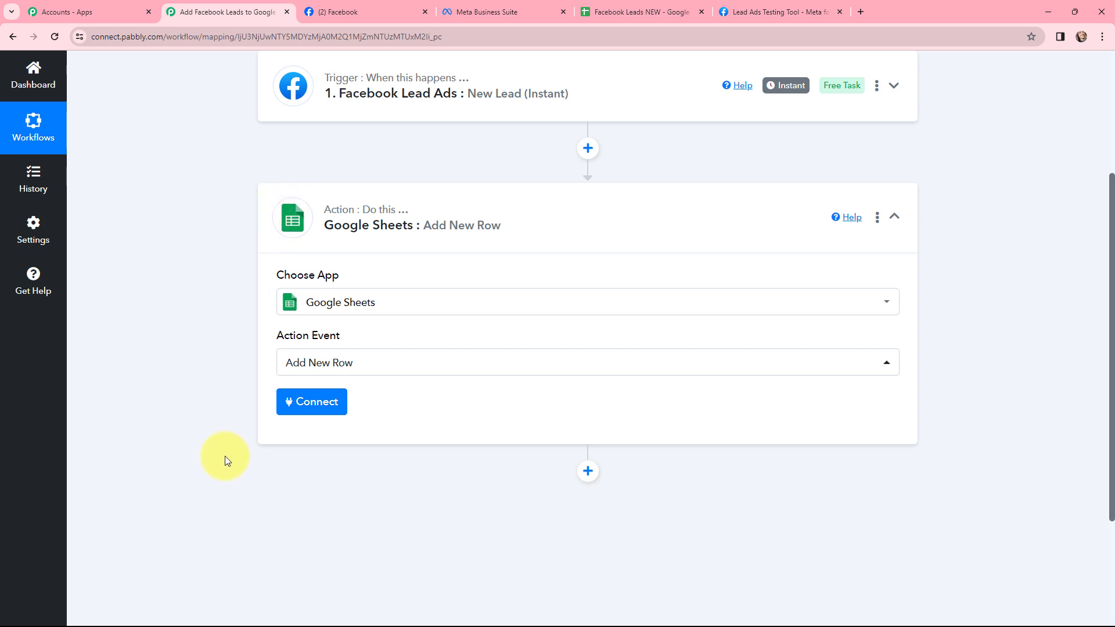
pyautogui.click(319, 408)
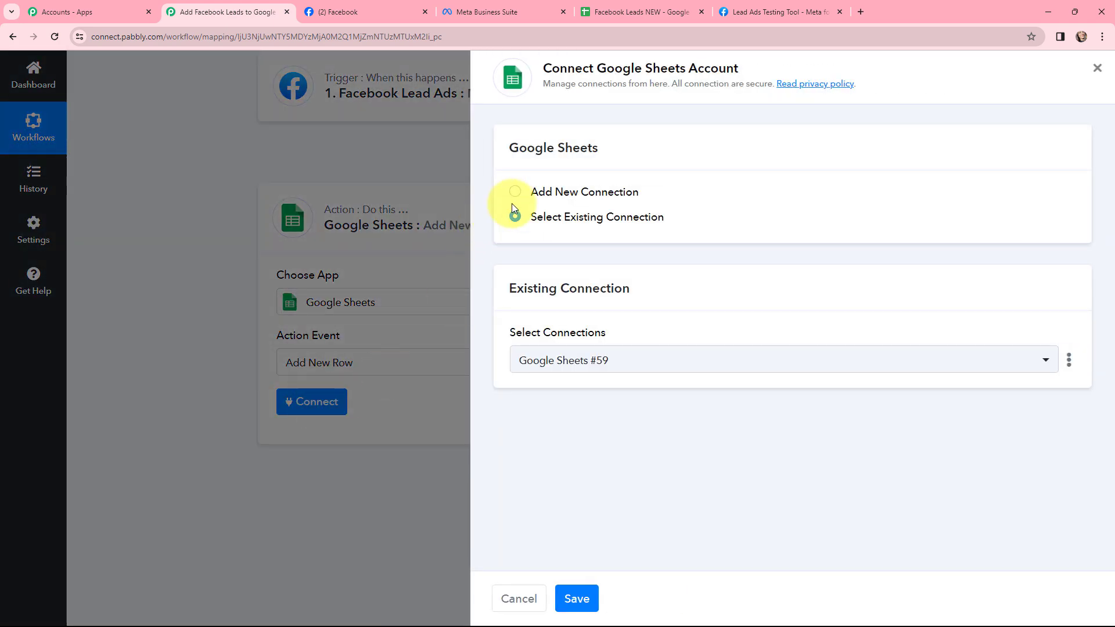
pyautogui.click(514, 192)
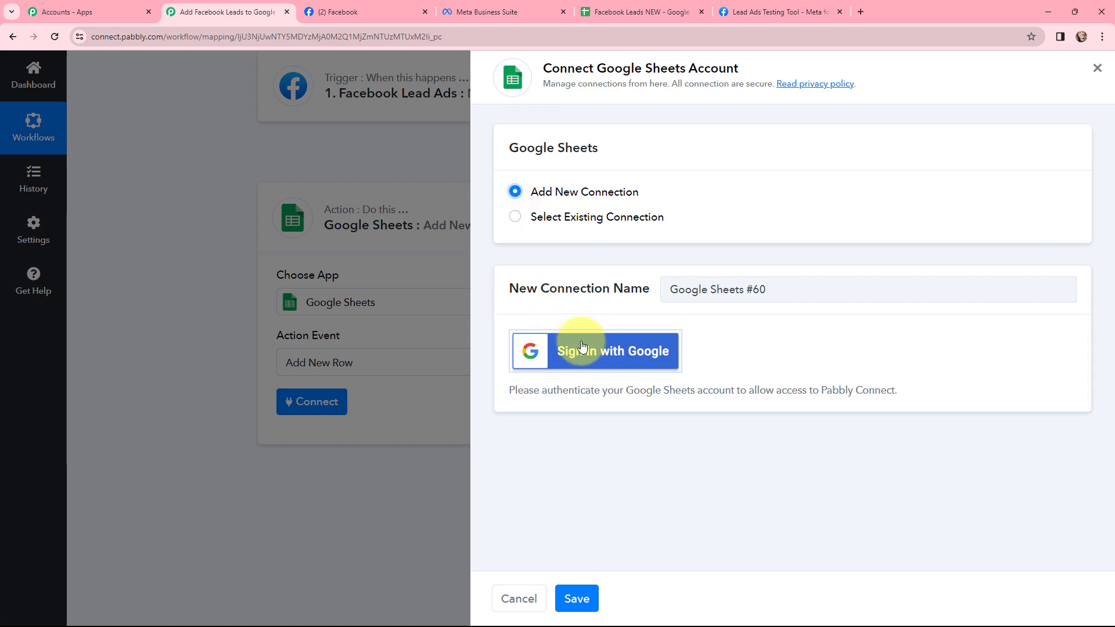
pyautogui.click(583, 346)
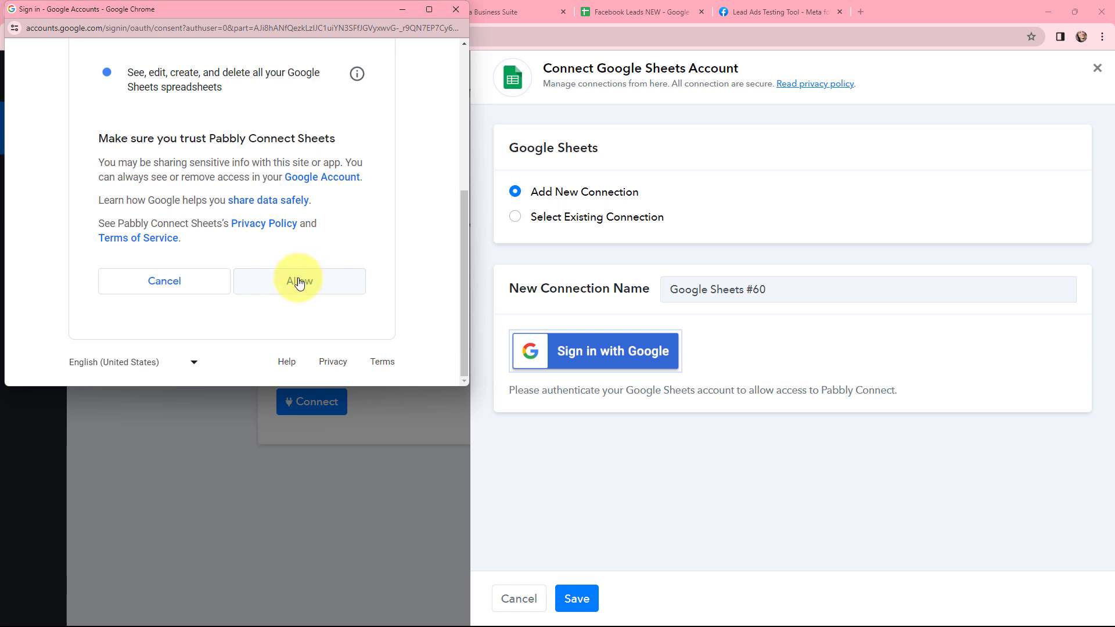
pyautogui.click(299, 282)
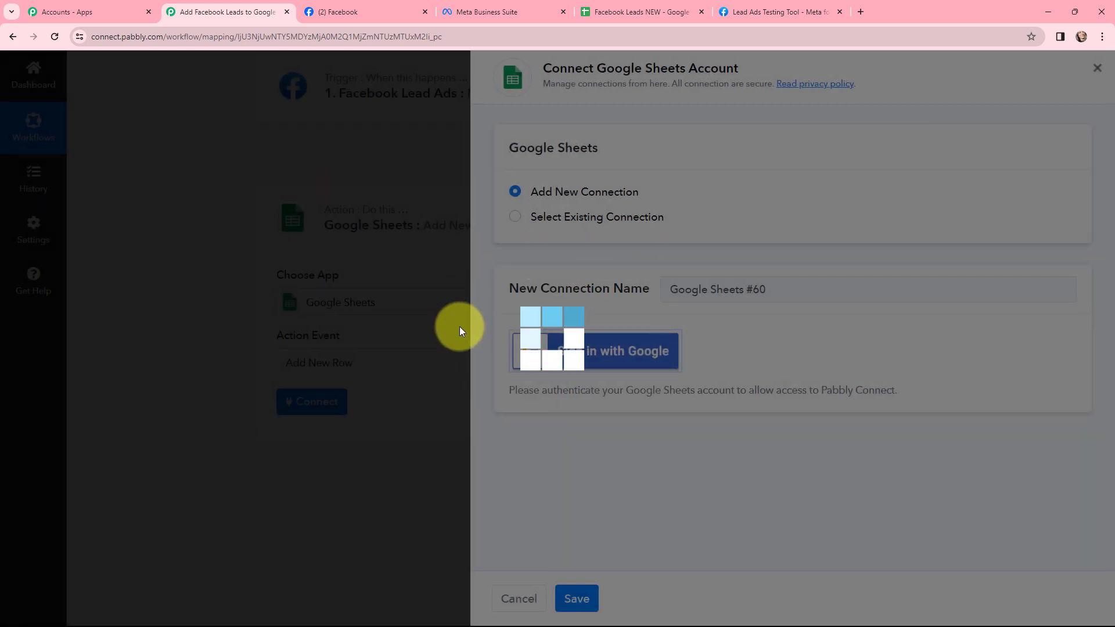
# Check the column headers in the Facebook Leads NEW spreadsheet and select that spreadsheet for the Google Sheets action.
pyautogui.scroll(-4, 226, 331)
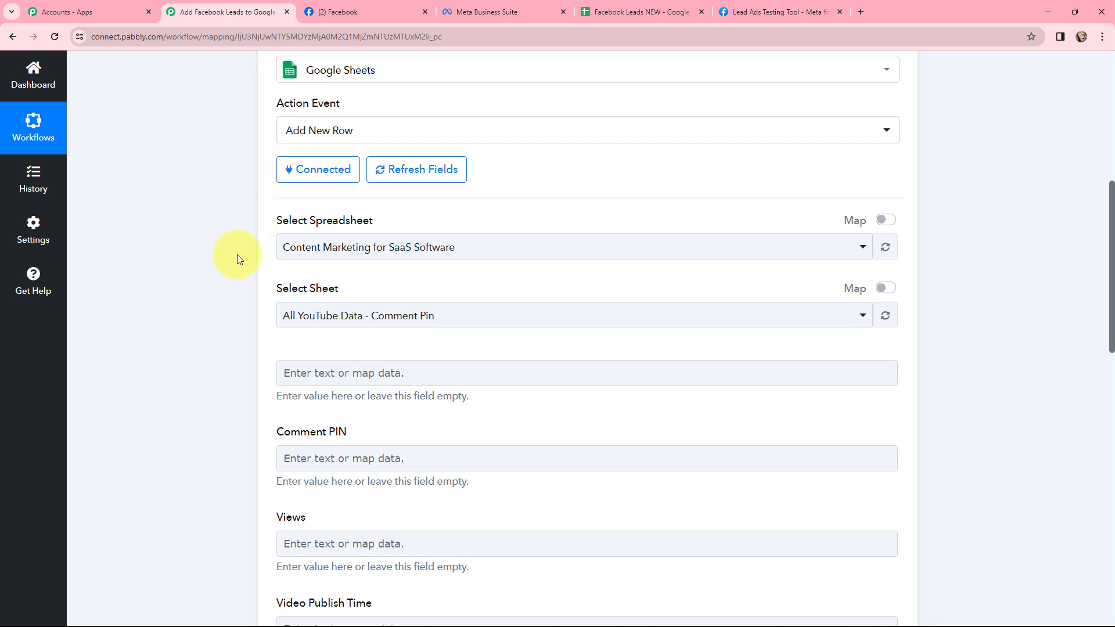
pyautogui.click(637, 11)
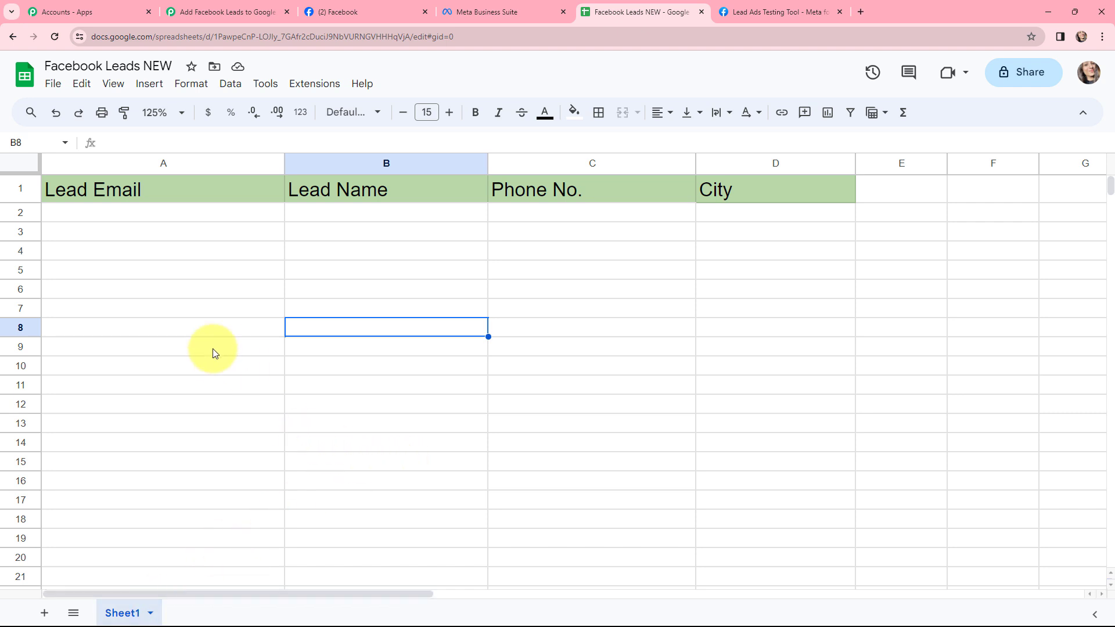
pyautogui.click(229, 12)
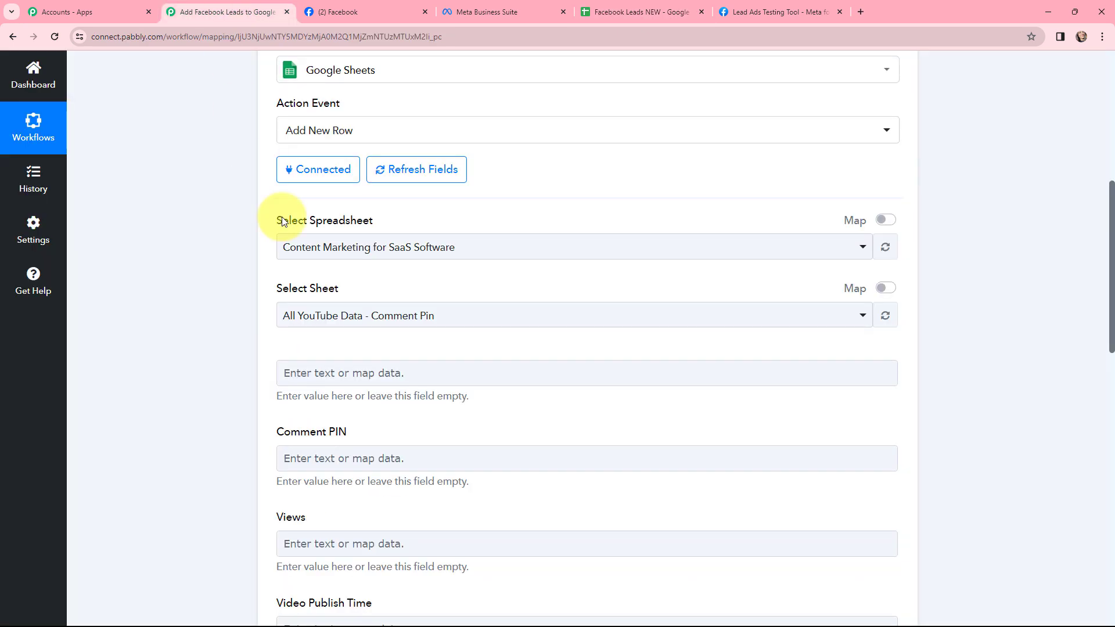
pyautogui.click(289, 246)
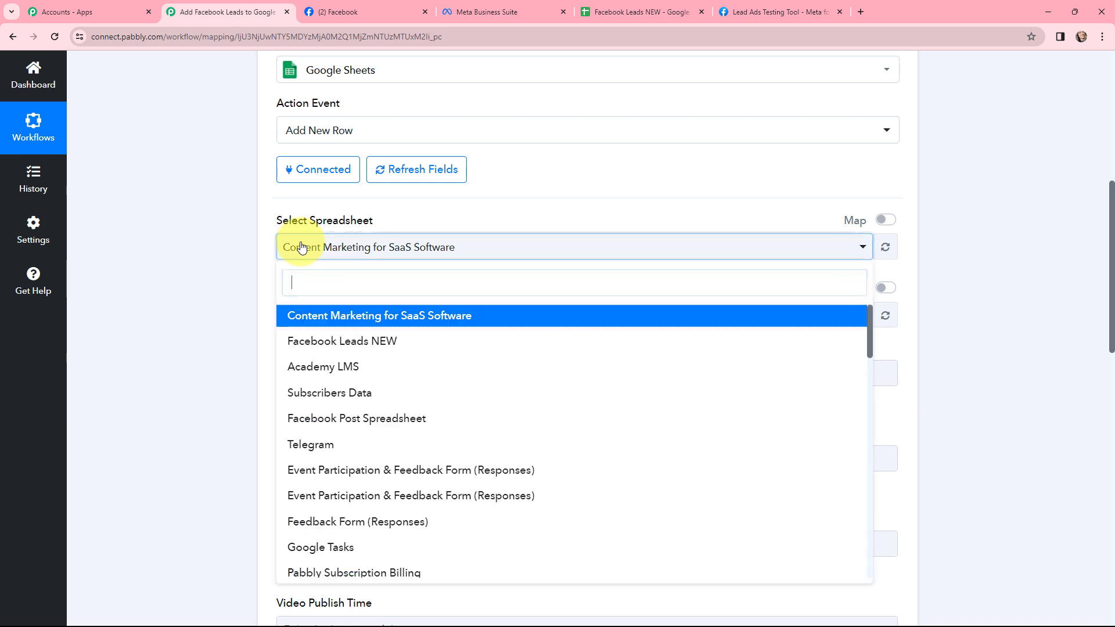
pyautogui.click(310, 343)
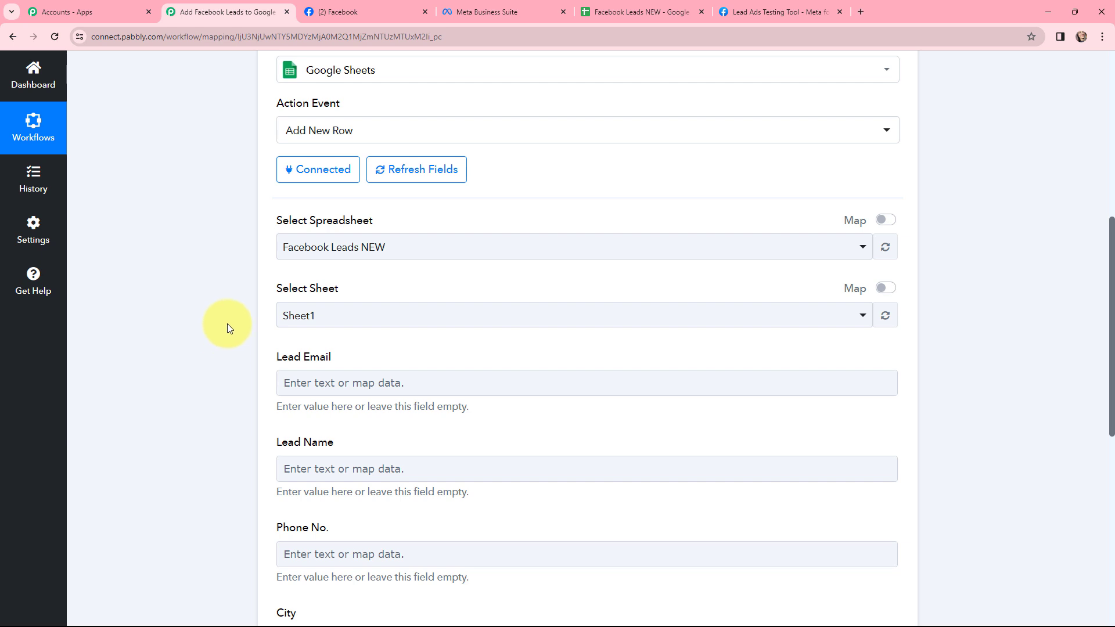
pyautogui.scroll(-1, 240, 304)
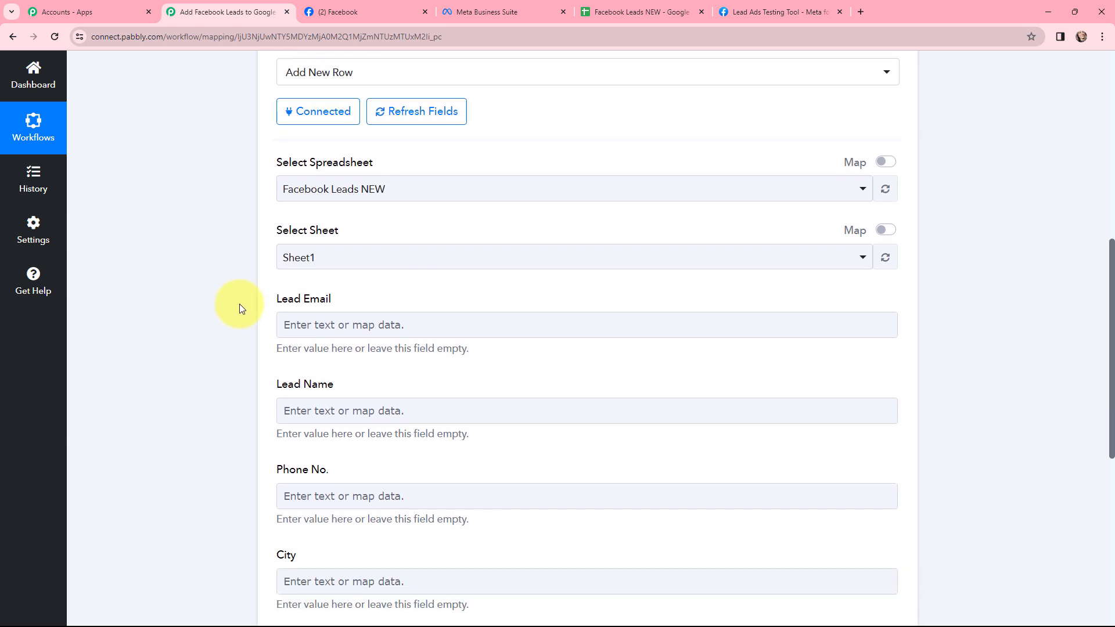
pyautogui.scroll(-1, 242, 308)
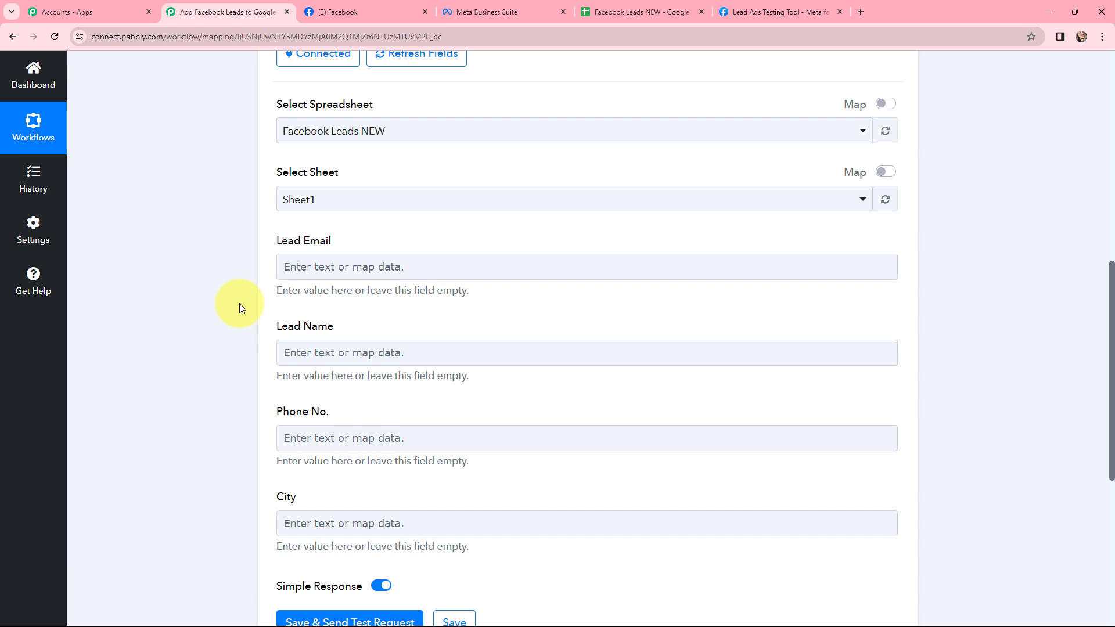
# Map the Lead Email and Lead Name fields to Res4 Email and Res4 Full Name from the Facebook Lead Ads trigger.
pyautogui.click(316, 266)
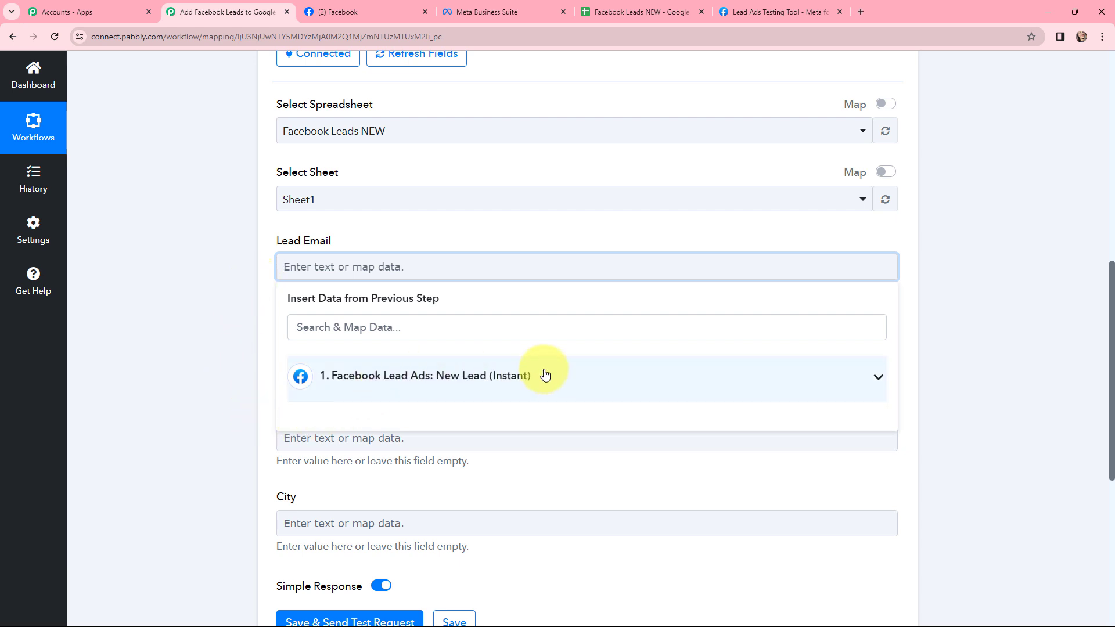
pyautogui.click(455, 378)
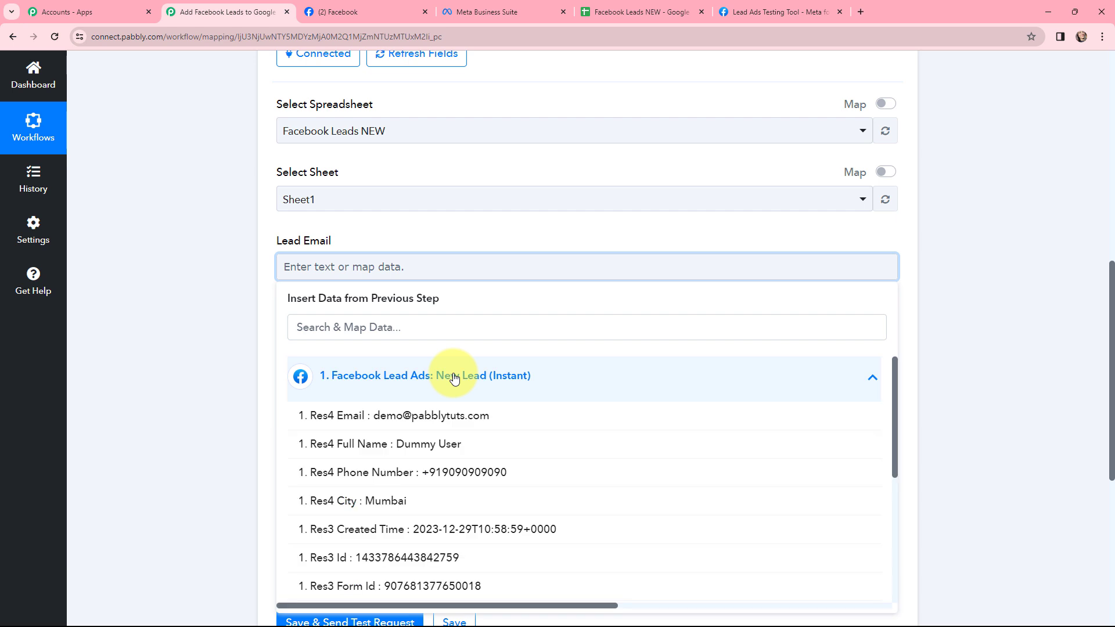
pyautogui.click(434, 416)
pyautogui.click(198, 305)
pyautogui.click(340, 362)
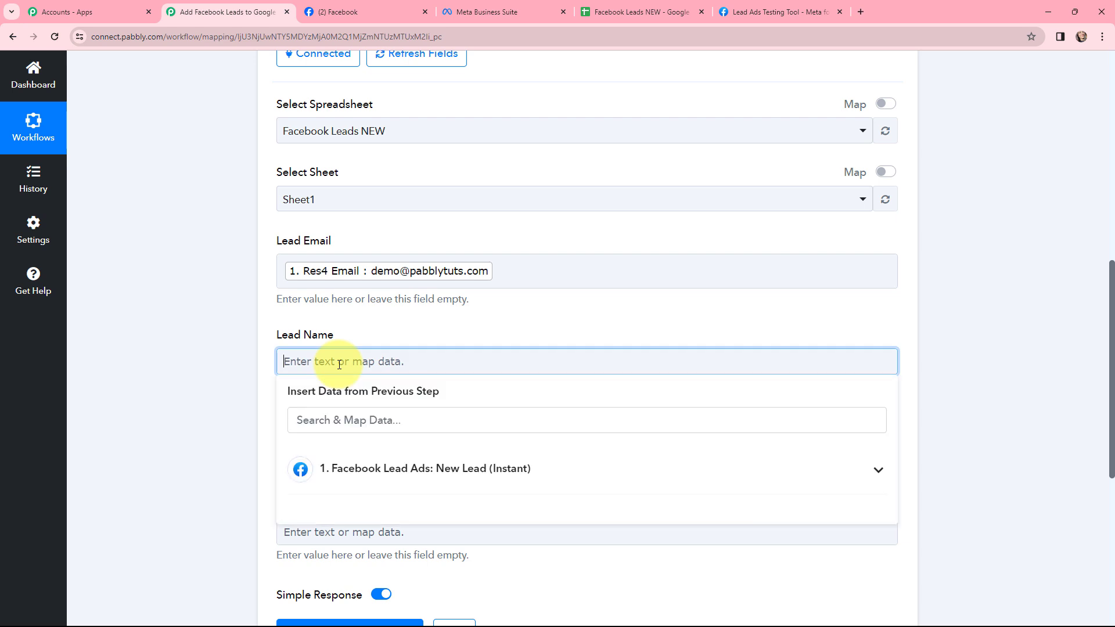
pyautogui.click(384, 464)
pyautogui.click(399, 536)
pyautogui.click(219, 370)
# Map the Phone No. field to Res4 Phone Number from the Facebook Lead Ads trigger response.
pyautogui.scroll(-1, 368, 240)
pyautogui.click(348, 395)
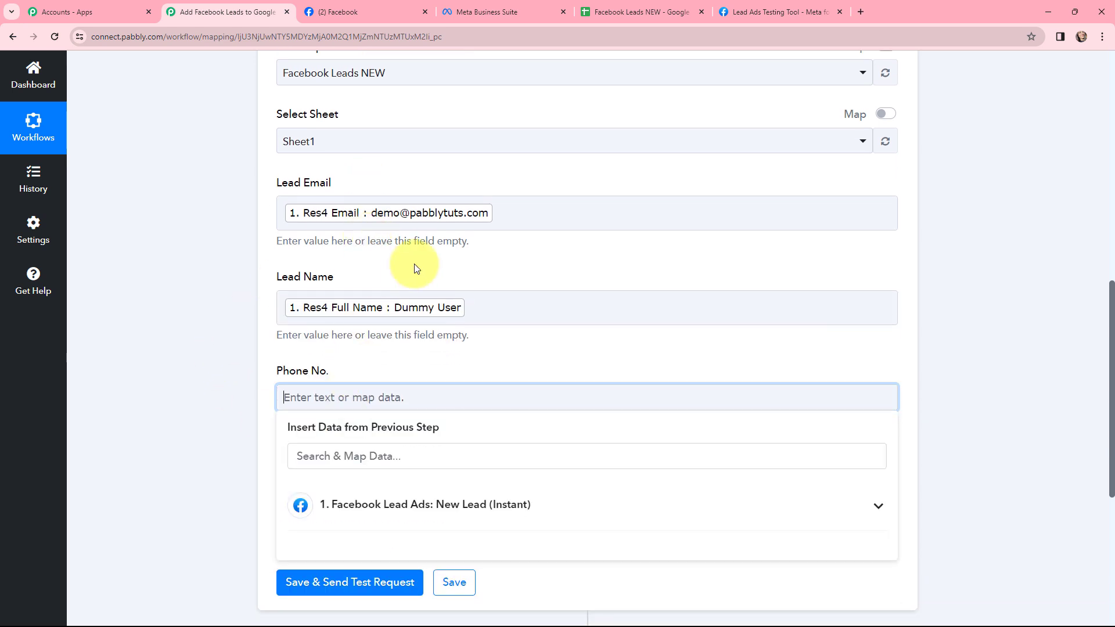
pyautogui.scroll(-1, 411, 349)
pyautogui.click(406, 446)
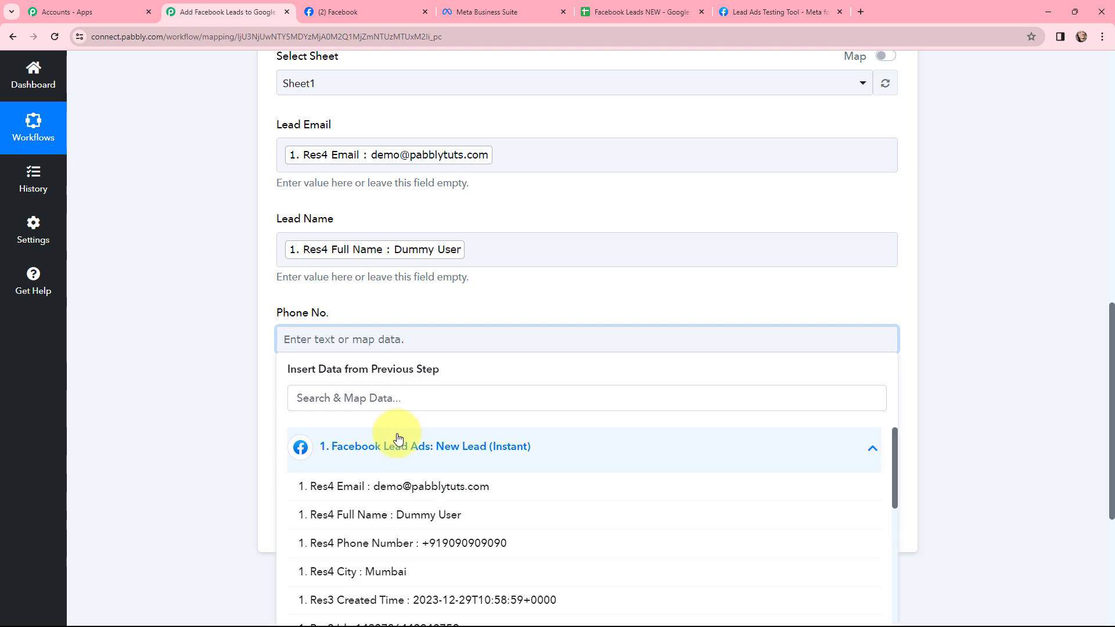
pyautogui.click(430, 544)
pyautogui.click(240, 342)
# Map the City field to Res4 City from the Facebook Lead Ads trigger response.
pyautogui.scroll(-3, 220, 224)
pyautogui.click(310, 263)
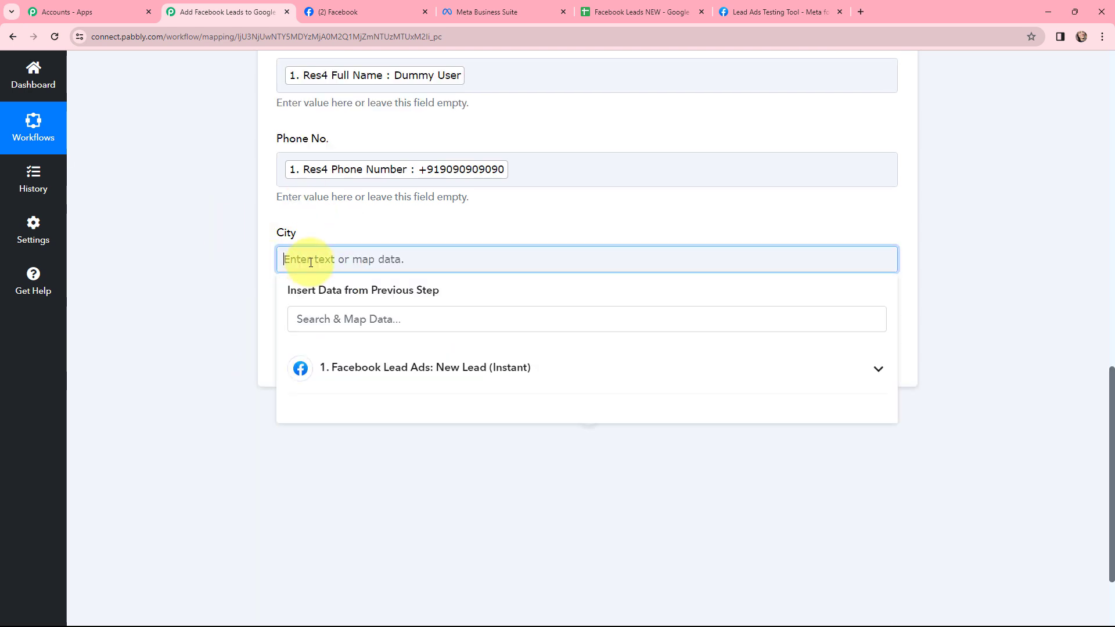
pyautogui.click(346, 368)
pyautogui.click(399, 494)
pyautogui.click(221, 362)
# Save the Google Sheets action with a test request and check the added row in the Facebook Leads NEW spreadsheet, returning to the Pabbly Connect workflow.
pyautogui.scroll(3, 221, 362)
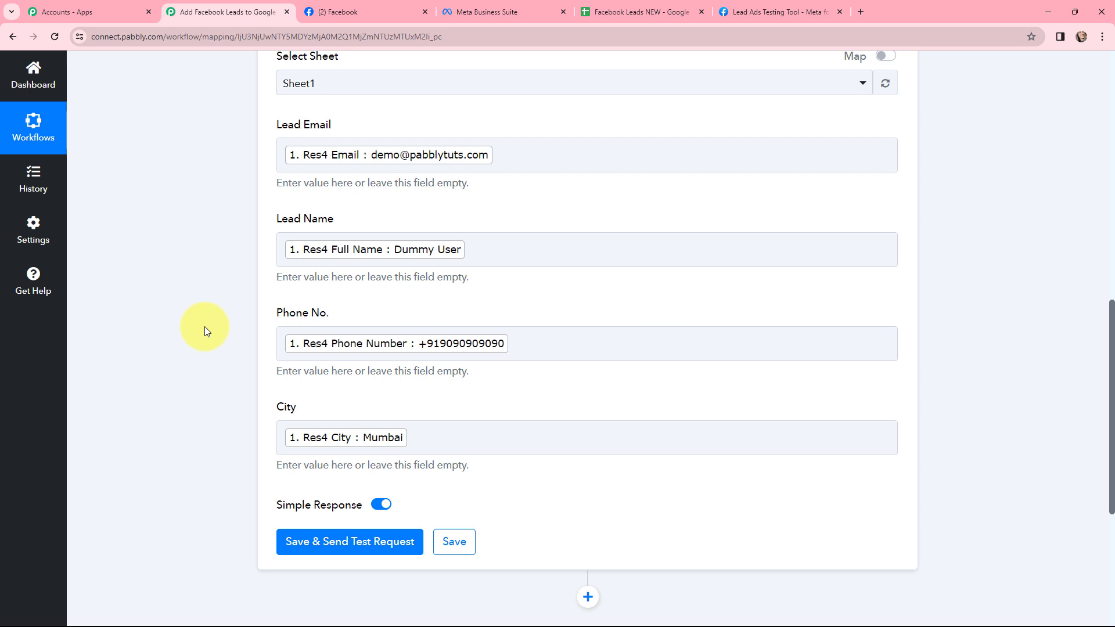
pyautogui.scroll(-3, 219, 282)
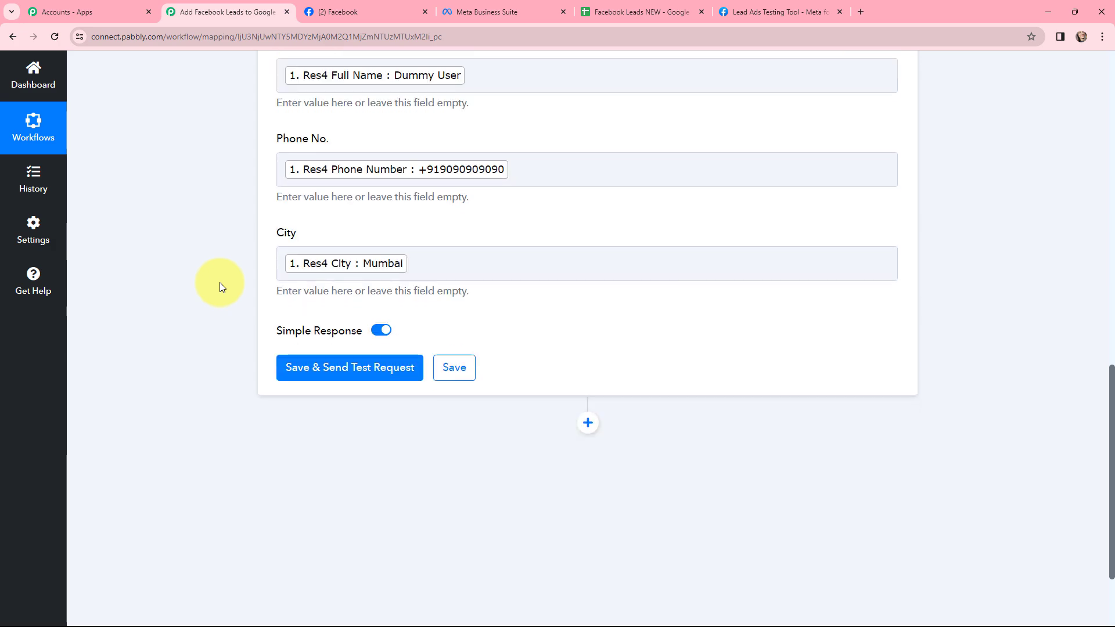
pyautogui.click(349, 370)
pyautogui.scroll(-3, 575, 278)
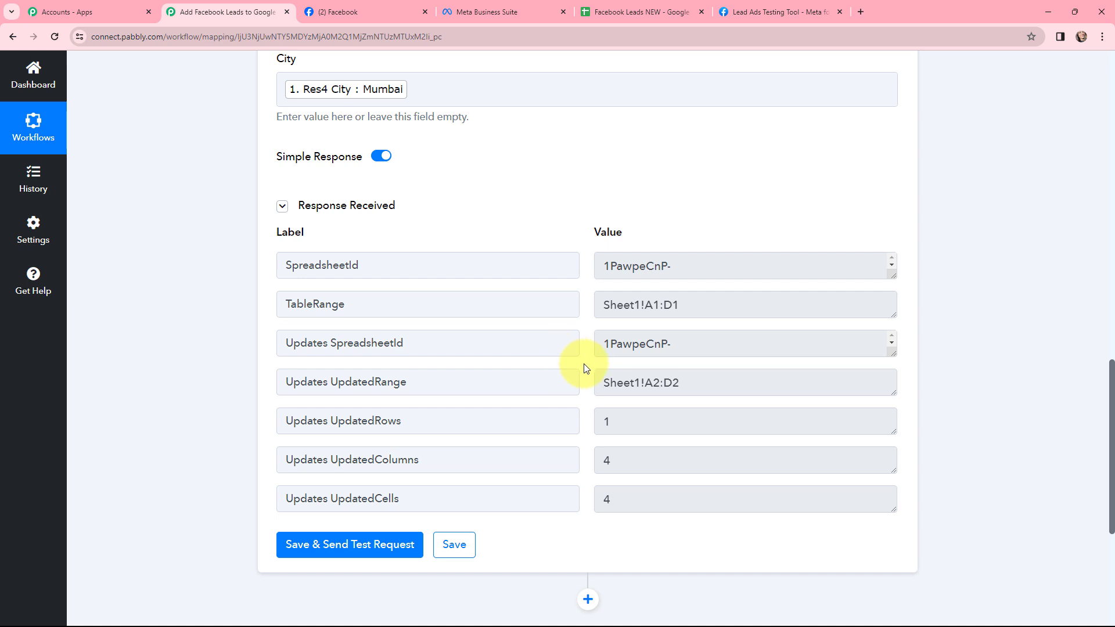
pyautogui.hotkey('ctrl', '5')
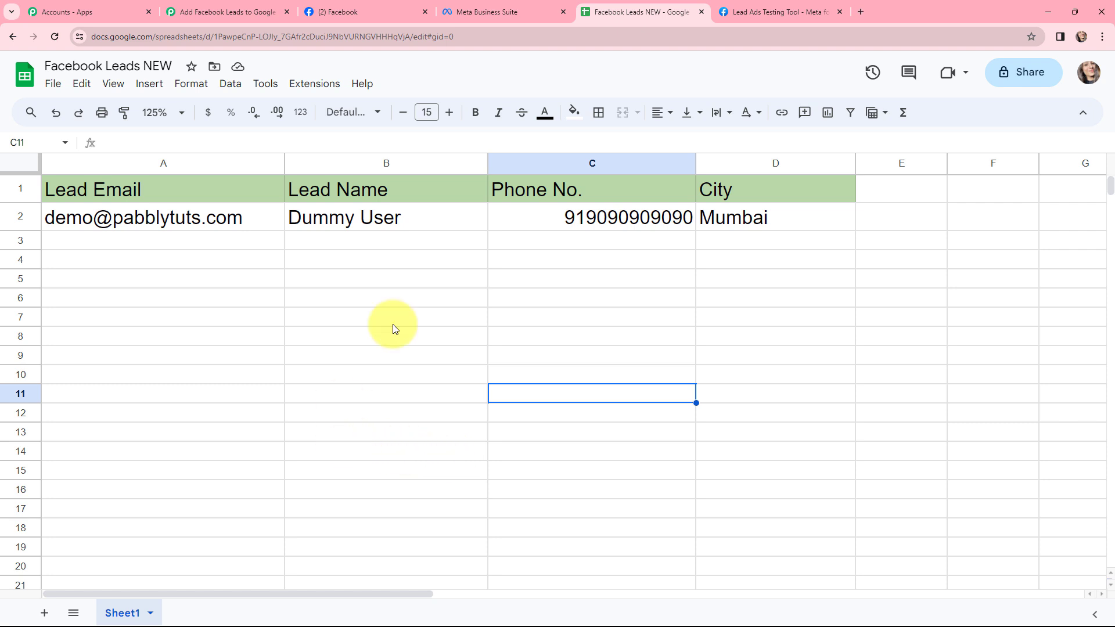
pyautogui.hotkey('ctrl', '2')
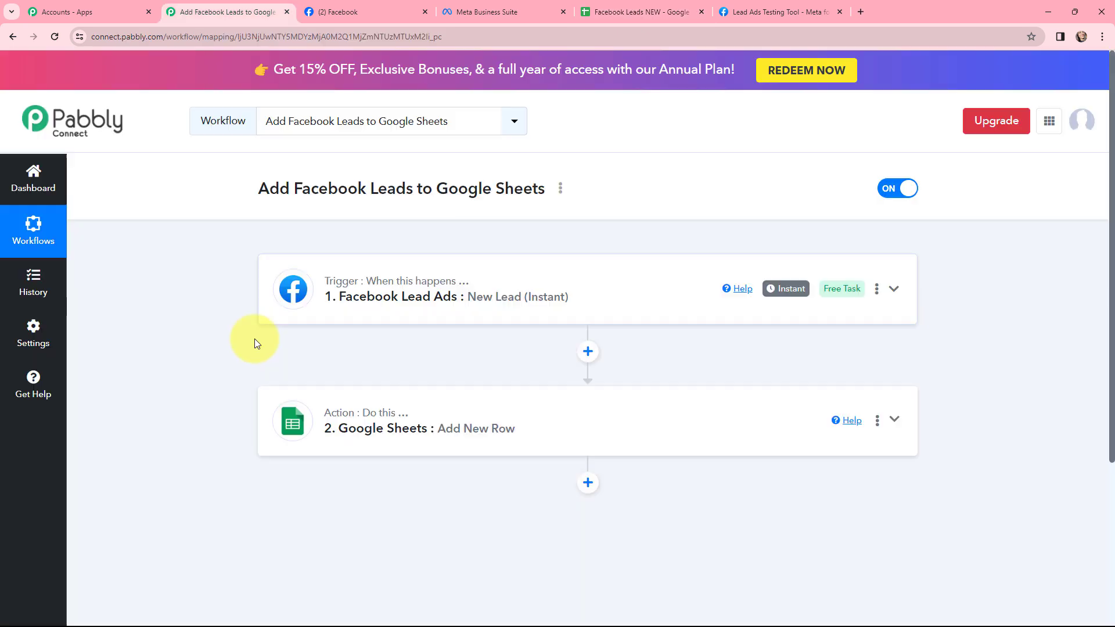